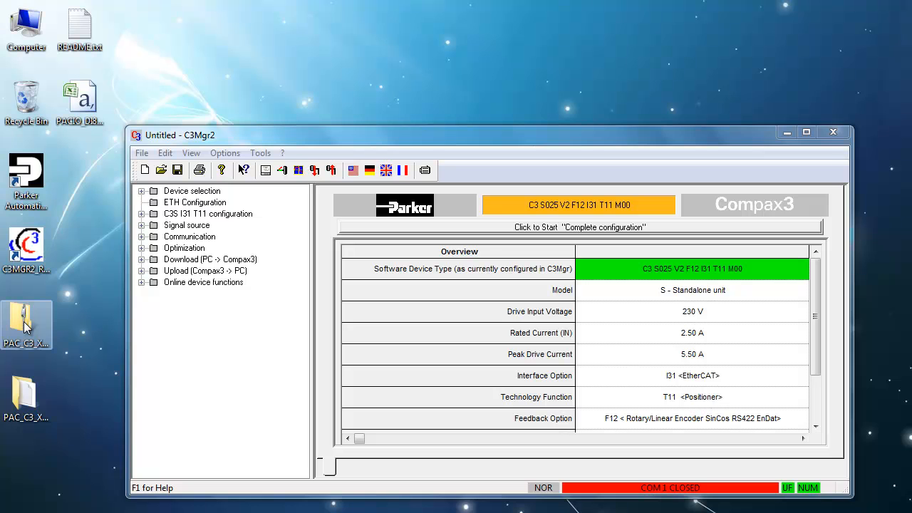
Step: Open the existing configuration file C3_EtherCAT_Sample.C3P from the Compax3 file folder
left_click(25, 324)
left_click(25, 395)
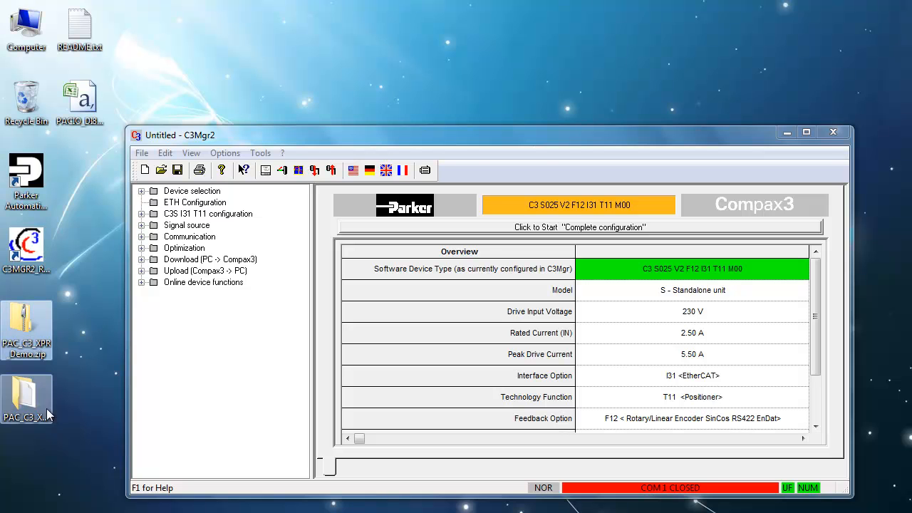
left_click(145, 153)
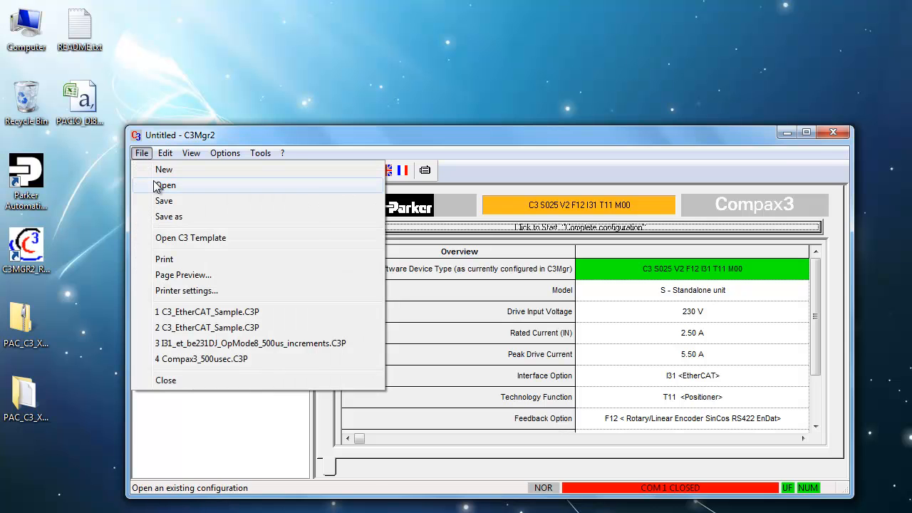
left_click(164, 185)
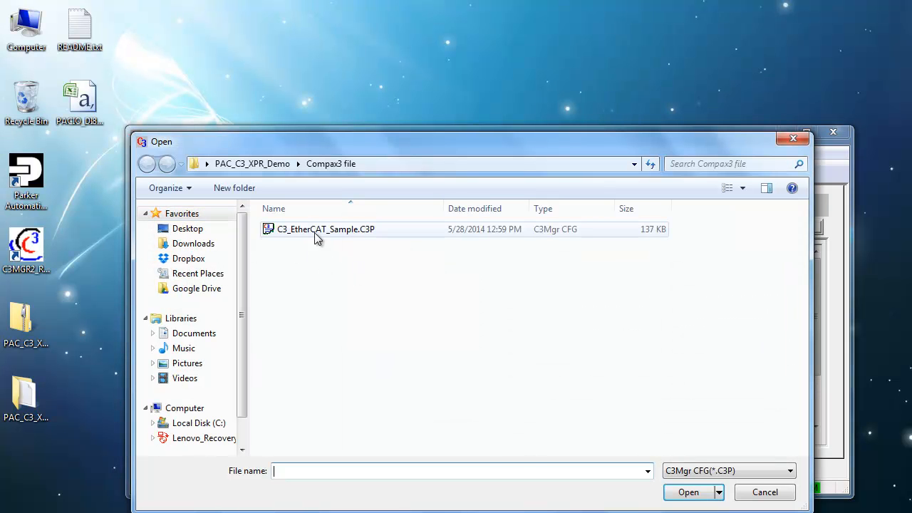
left_click(303, 232)
left_click(703, 498)
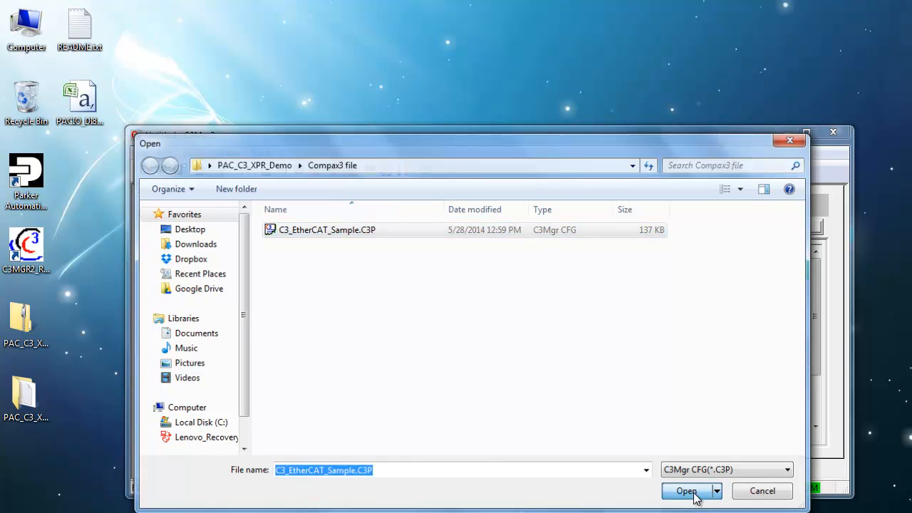
Step: Start the C3S I31 T11 configuration and choose the user-defined motor Copy of MPE0401-KCN1
left_click(205, 213)
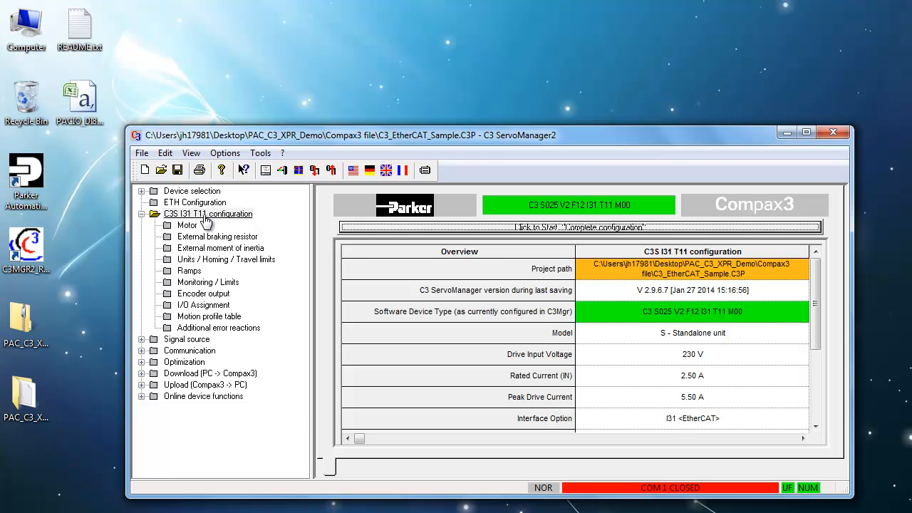
double_click(204, 217)
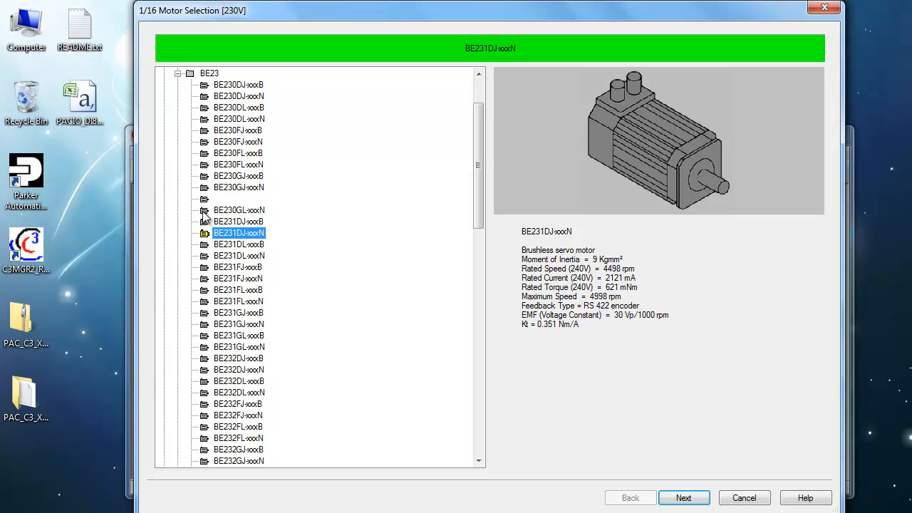
left_click(177, 74)
scroll(171, 89, "up", 2)
left_click(165, 85)
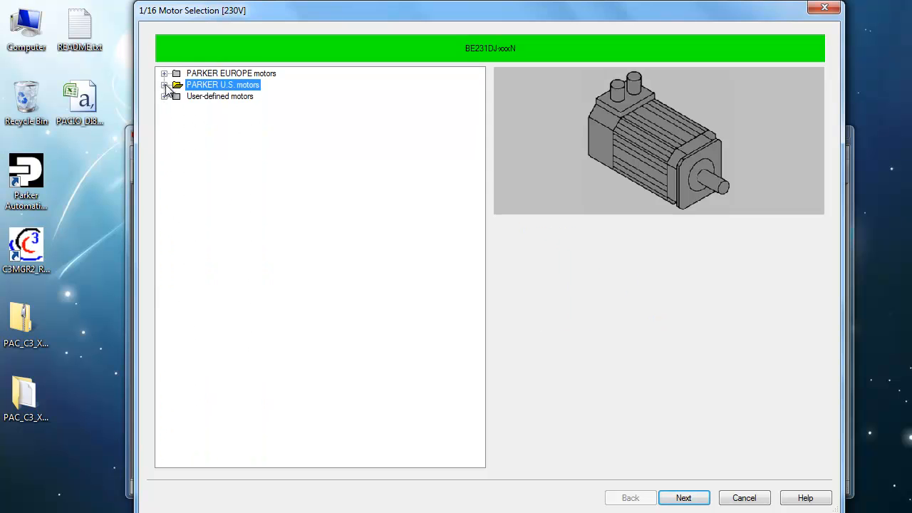
left_click(164, 96)
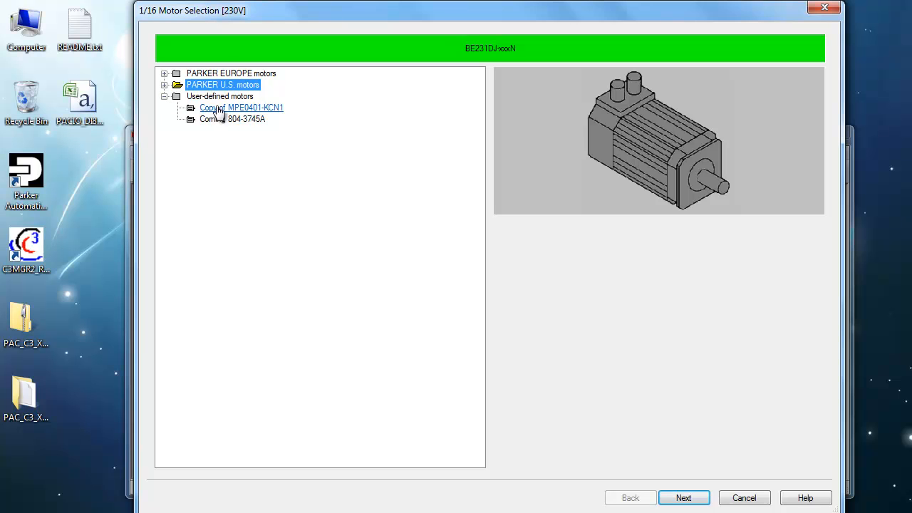
left_click(219, 108)
left_click(684, 498)
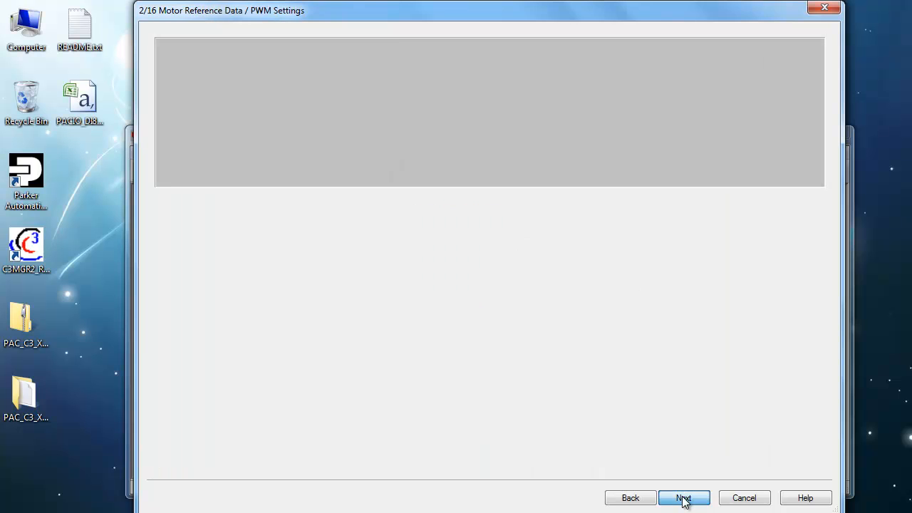
Step: Keep the motor reference, braking resistor and external inertia settings, and set the travel distance per revolution to 10000 increments
left_click(684, 498)
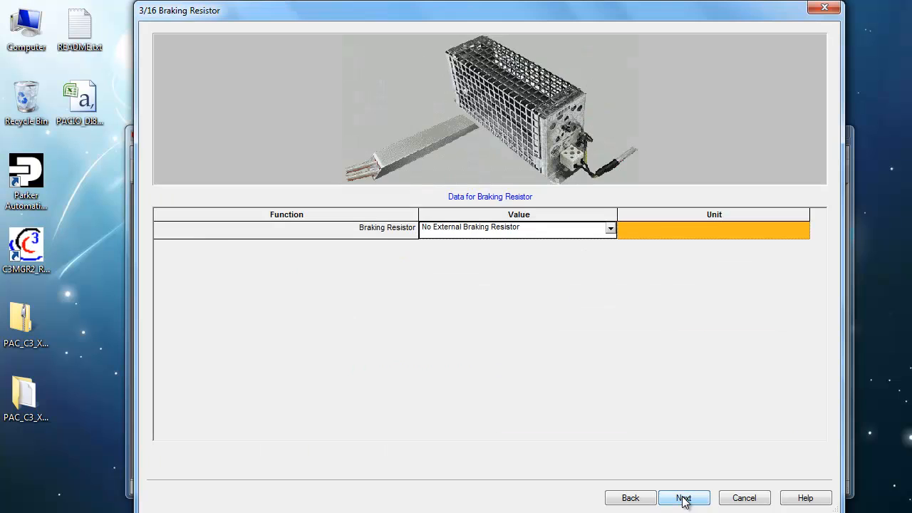
left_click(684, 498)
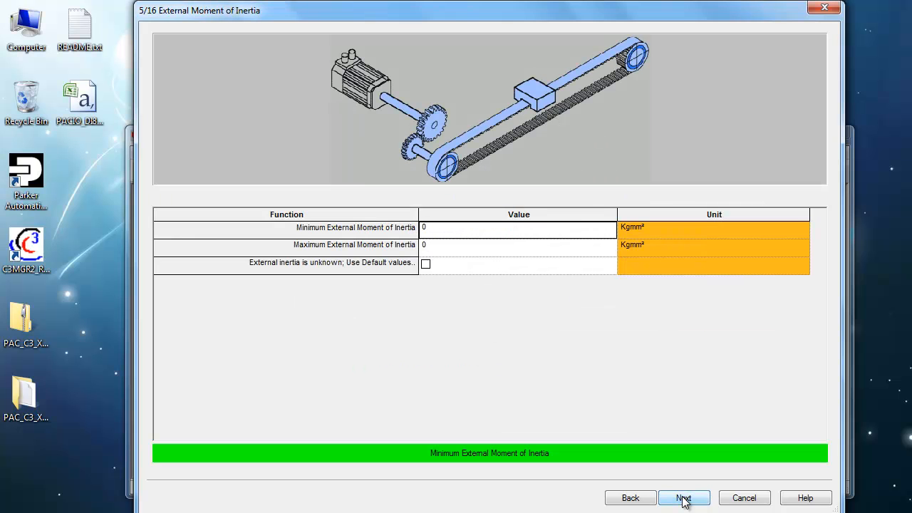
left_click(683, 498)
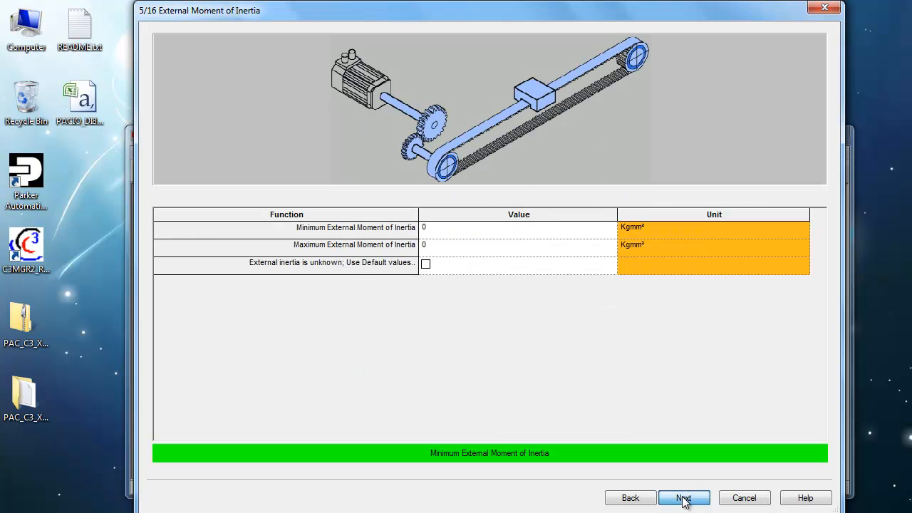
left_click(486, 251)
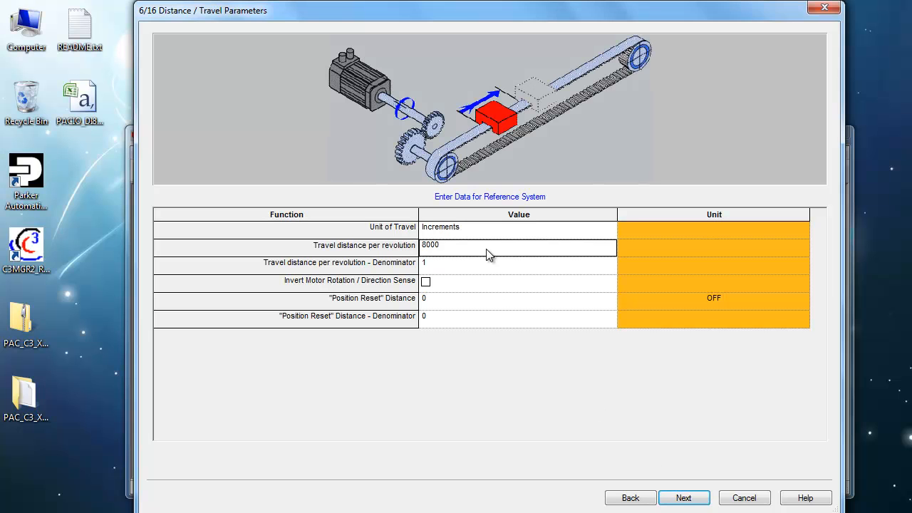
type("1000")
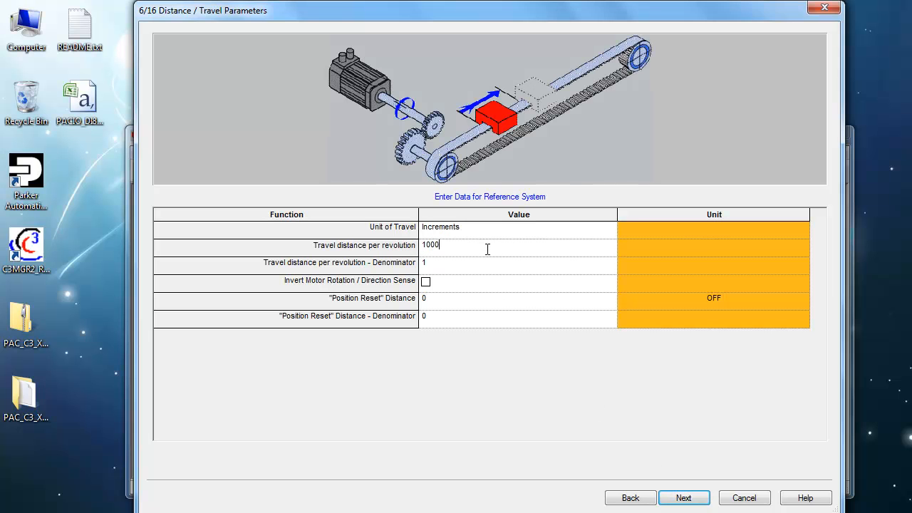
type("0")
key("Return")
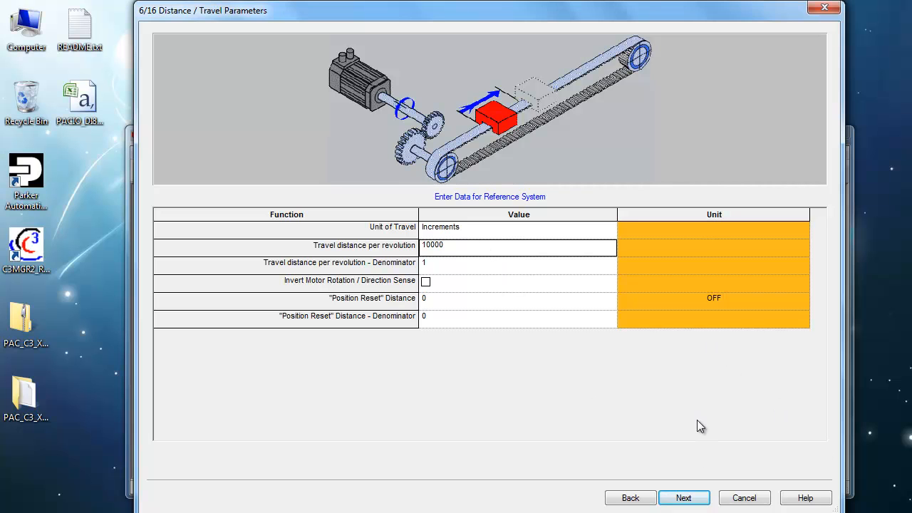
left_click(691, 497)
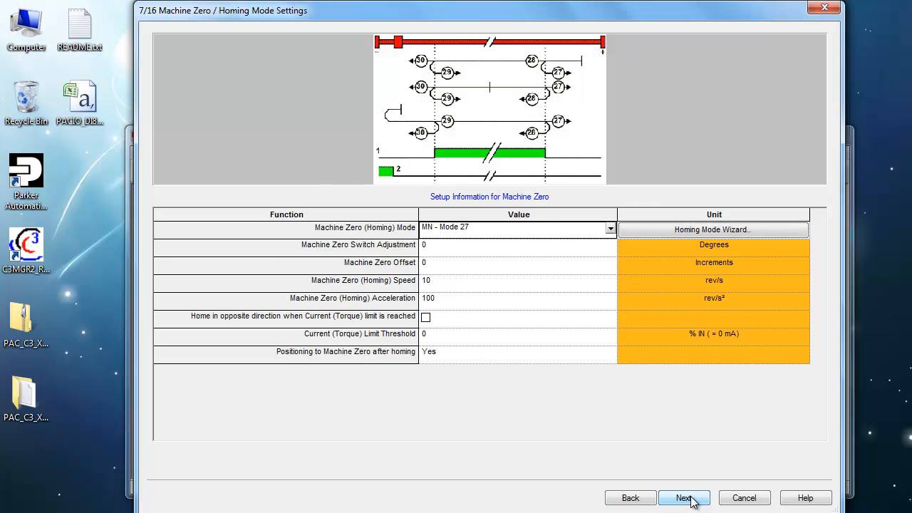
Step: Use the Homing Mode Wizard to choose MN - Mode 34 with the Z-channel (Index) pulse, and accept the homing settings
left_click(652, 229)
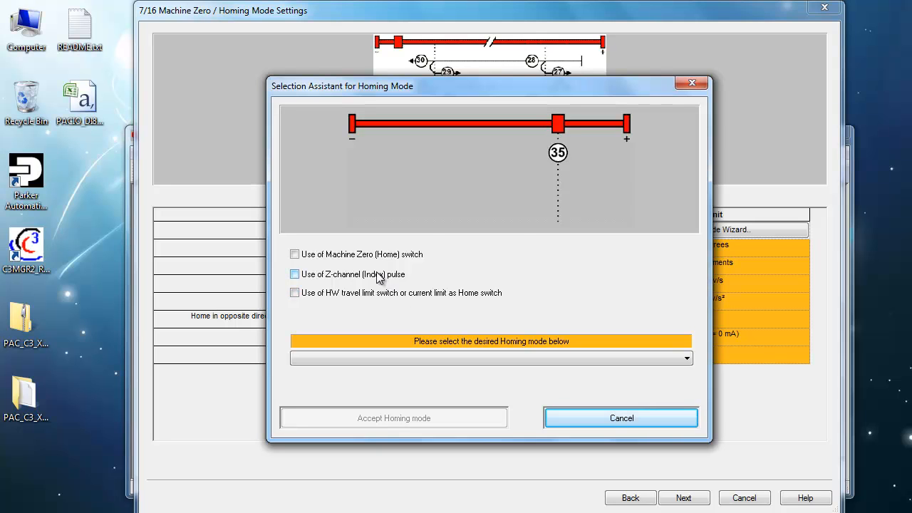
left_click(366, 276)
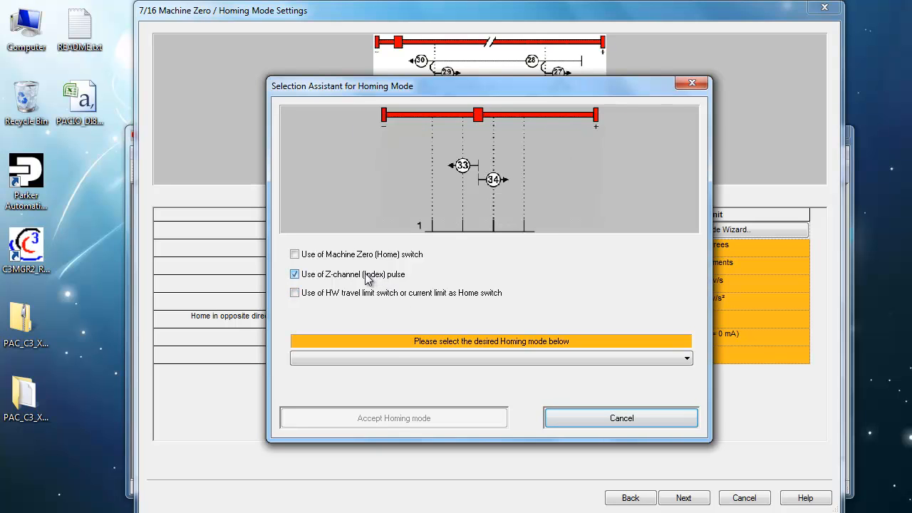
left_click(398, 360)
left_click(364, 379)
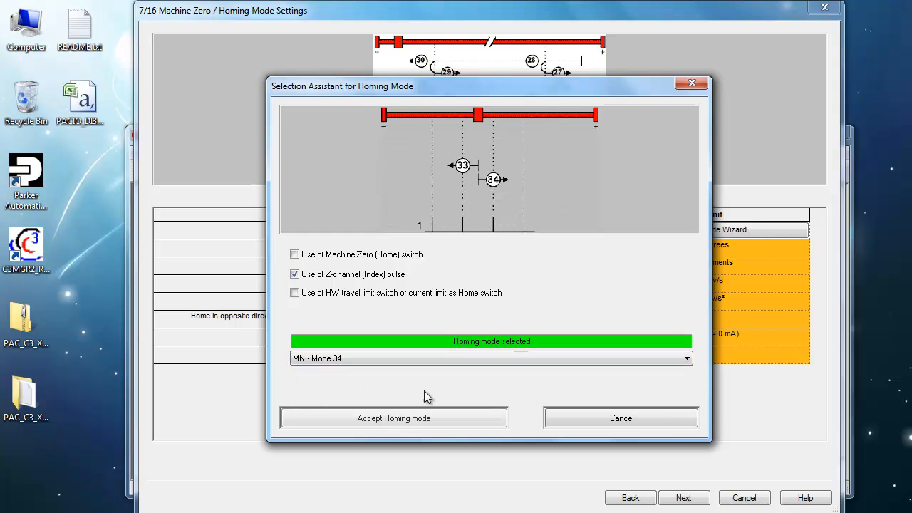
left_click(432, 419)
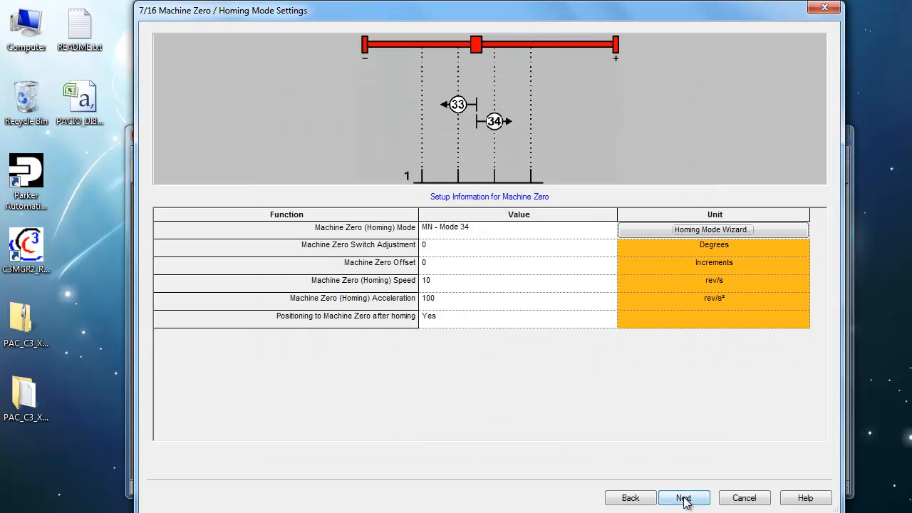
left_click(684, 498)
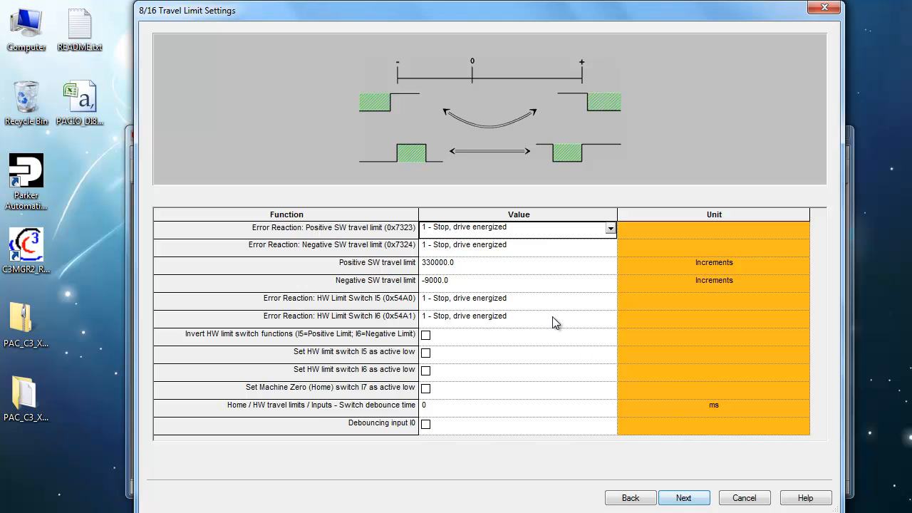
Step: Set the error reactions for both SW travel limits and HW limit switches I5 and I6 to 0 - No response
type("0")
key("Tab")
type("0")
key("Tab")
type("0")
key("Tab")
type("0")
key("Tab")
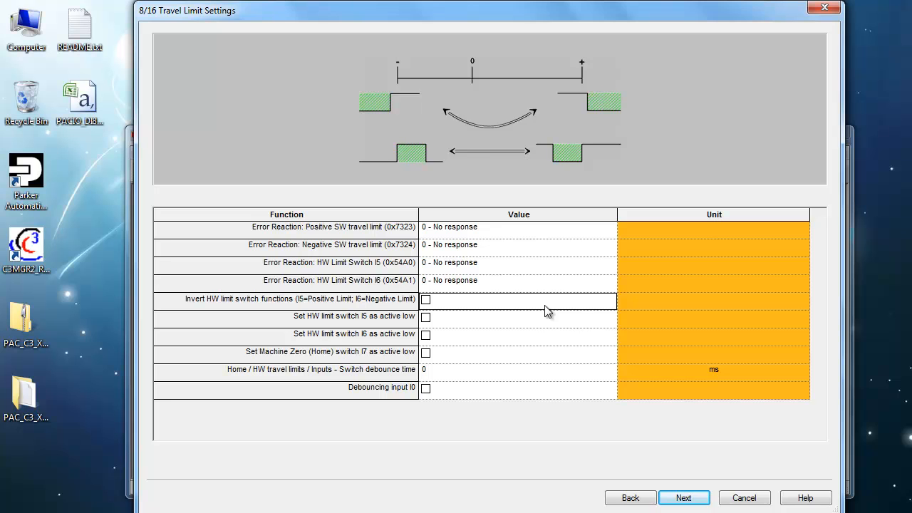
left_click(687, 499)
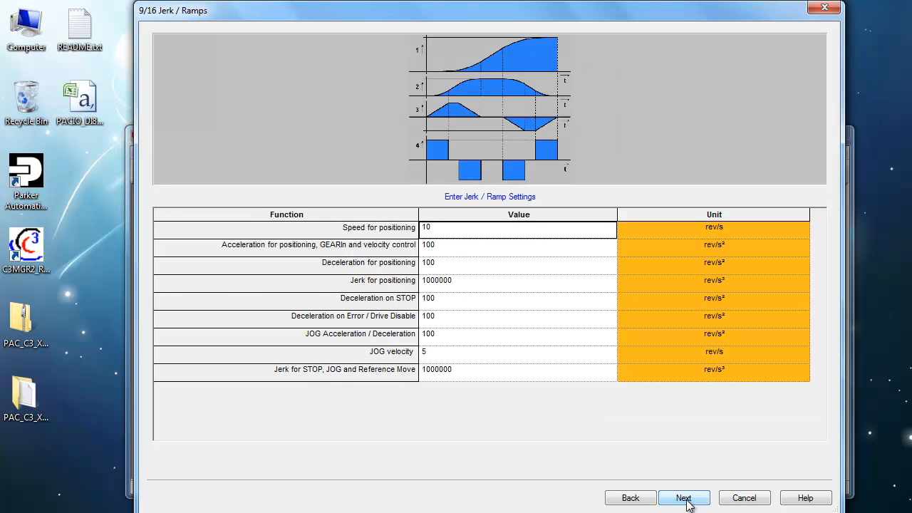
Step: Accept the existing jerk and ramp settings, and set the current (torque) limit to 80 % and the In Position Window to 1000 increments
left_click(685, 499)
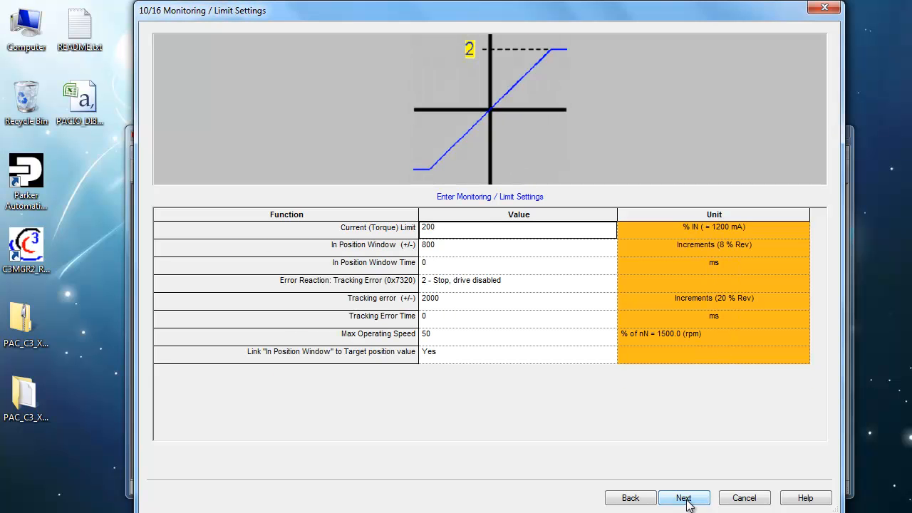
type("80")
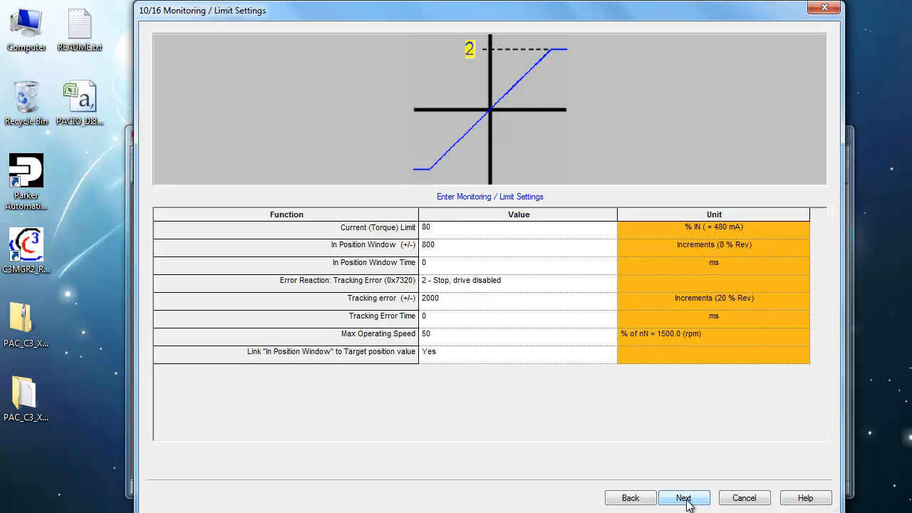
key("Return")
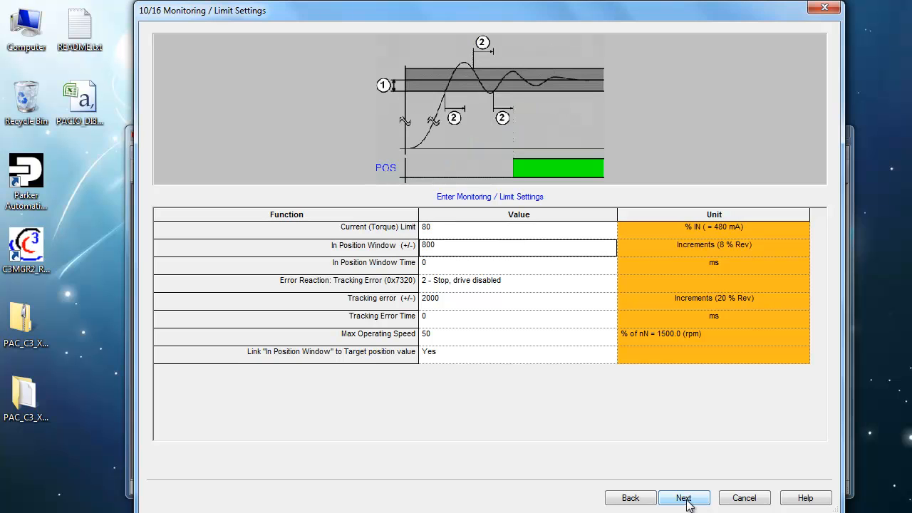
type("1")
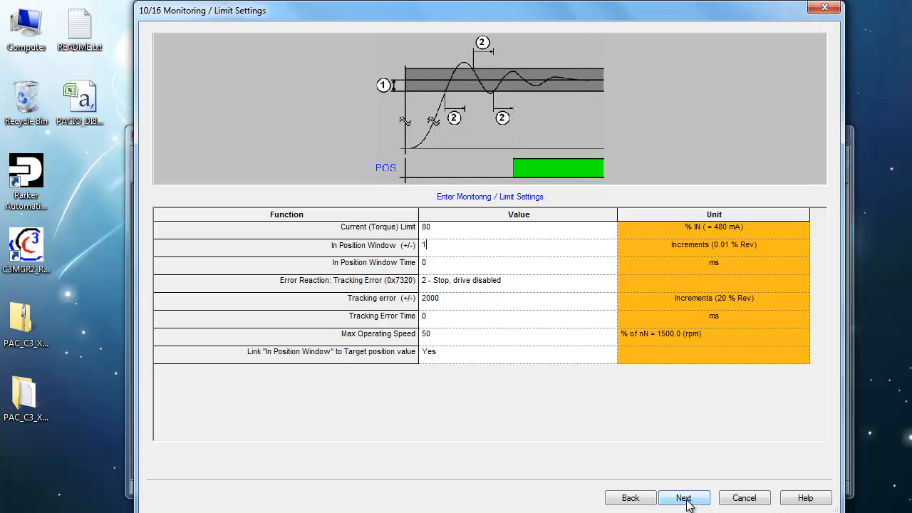
type("000")
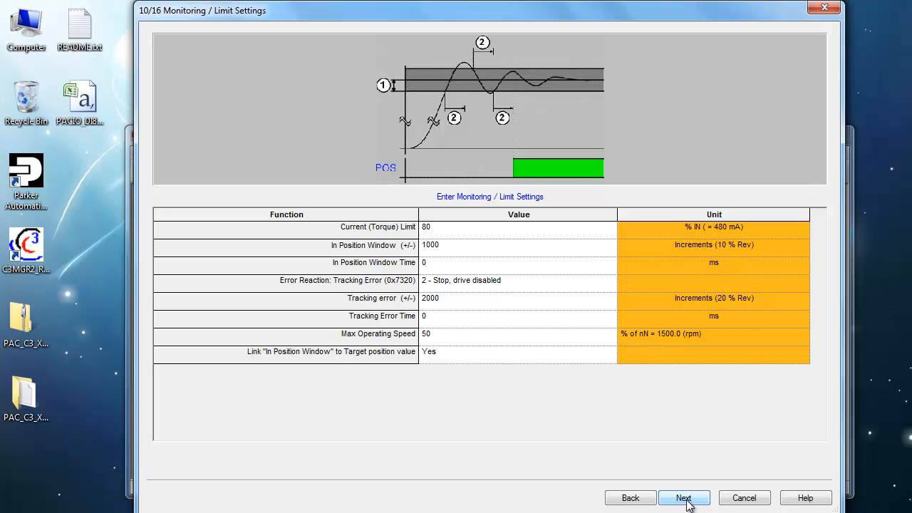
key("Return")
Step: Leave the tracking error reaction as it is and set the tracking error to 10000 increments
key("Down")
key("Down")
key("Down")
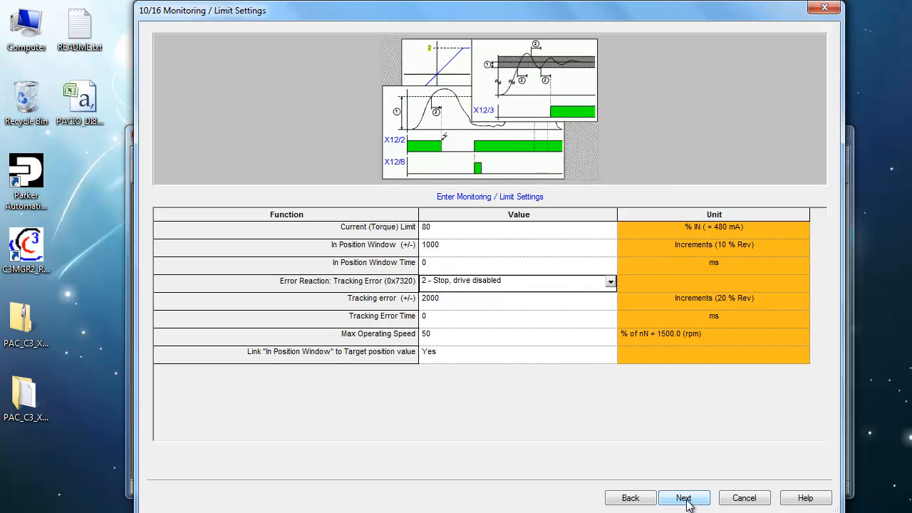
type("1")
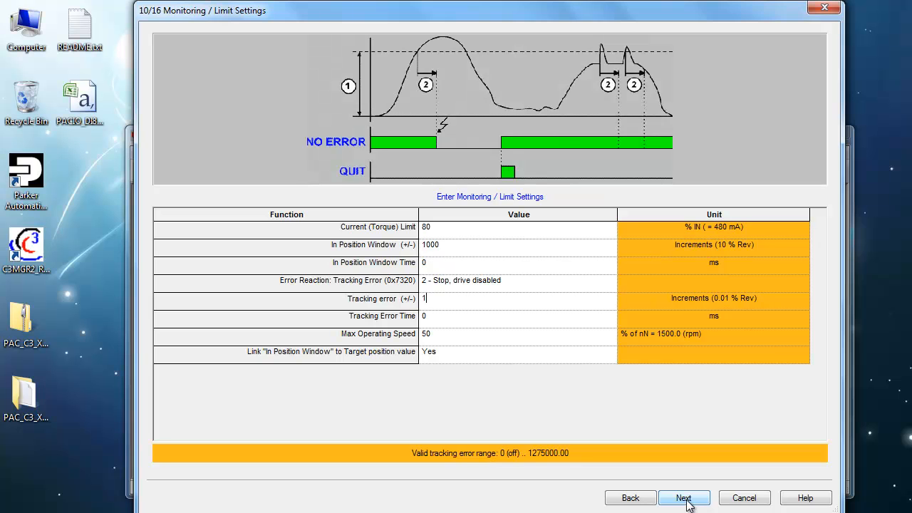
type("0000")
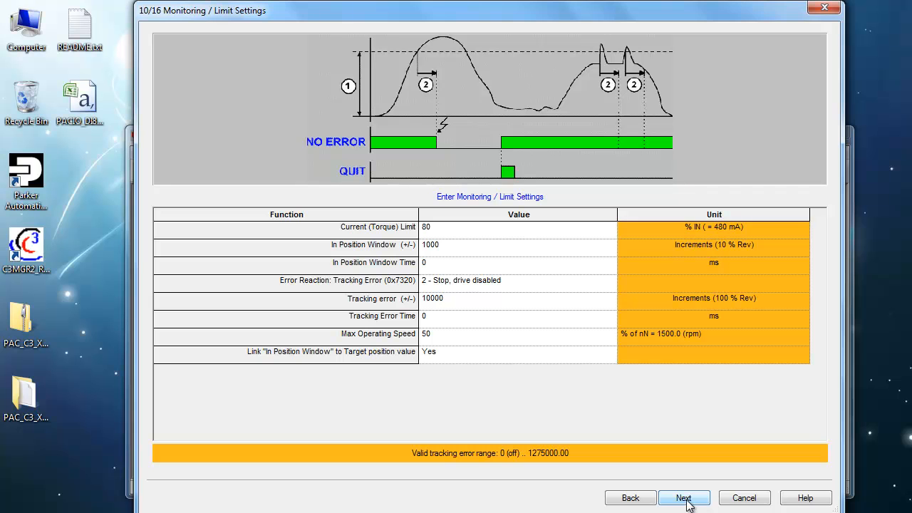
Step: Set the maximum operating speed to 100 % of rated speed, keep the encoder output settings and continue to the I/O assignment
key("Down")
key("Down")
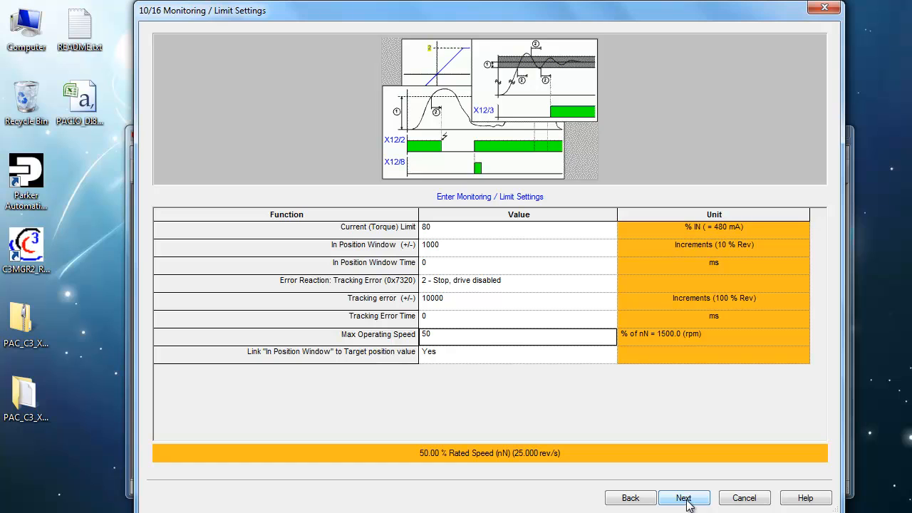
key("BackSpace")
key("BackSpace")
type("100")
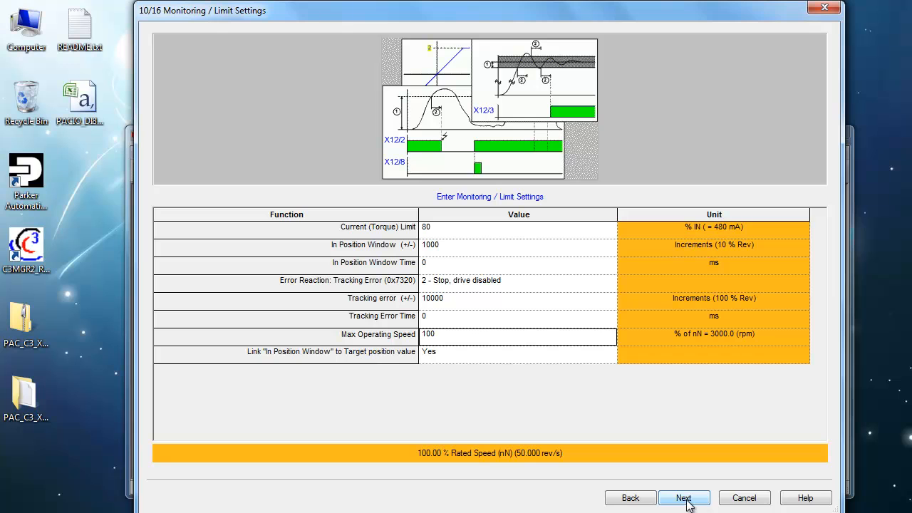
left_click(687, 502)
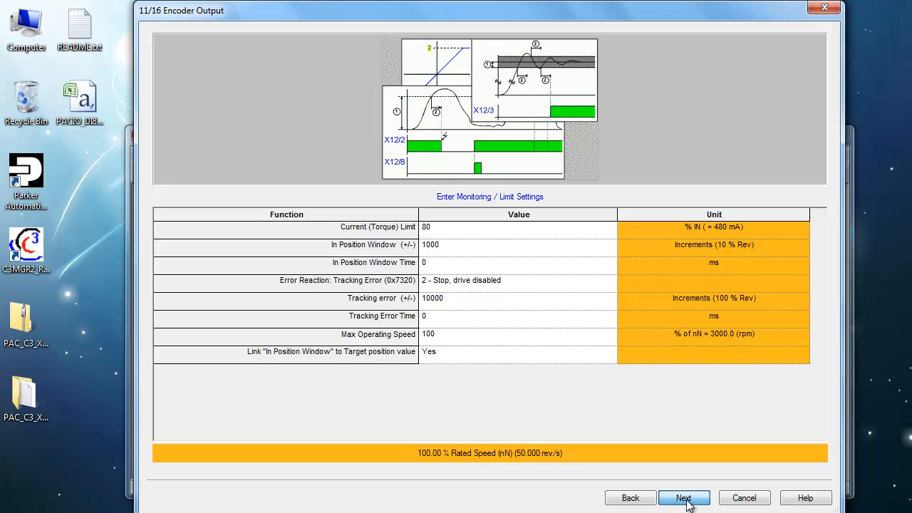
left_click(686, 500)
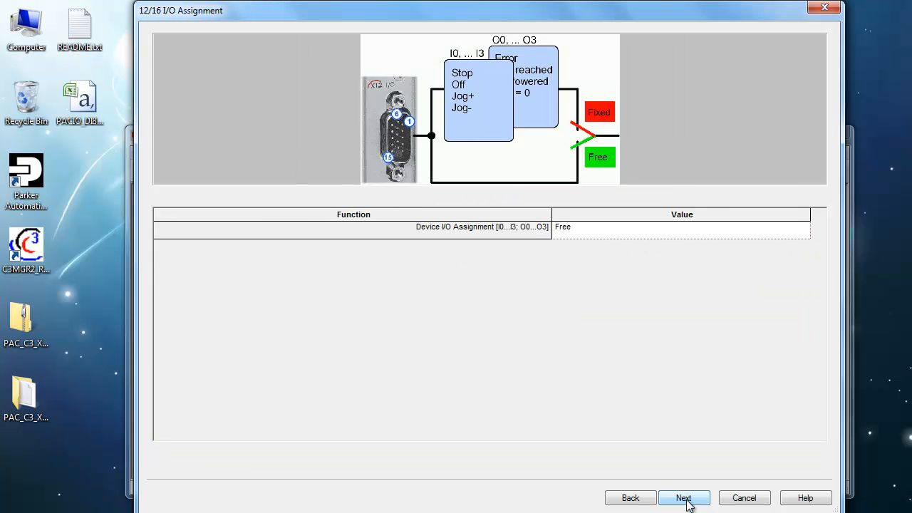
Step: Keep the free device I/O assignment, position profile and other error reaction settings, and continue to the configuration summary
left_click(686, 500)
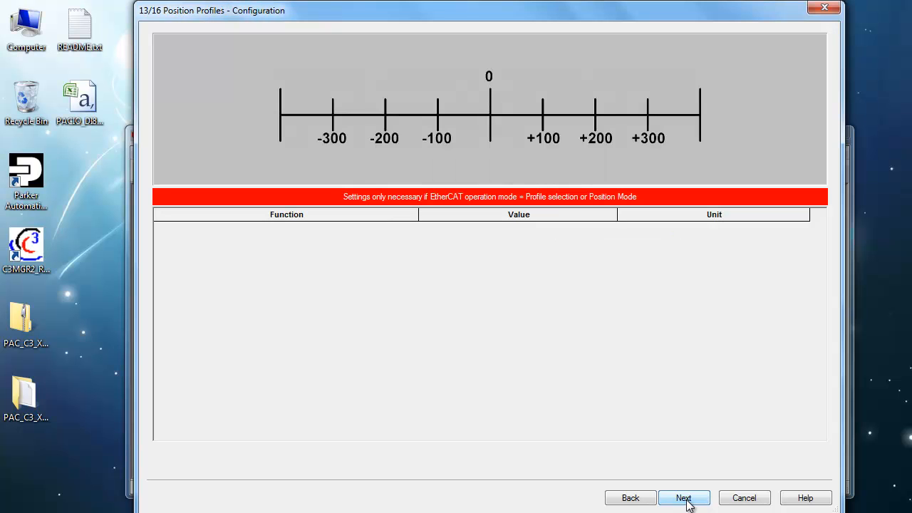
left_click(685, 500)
left_click(686, 500)
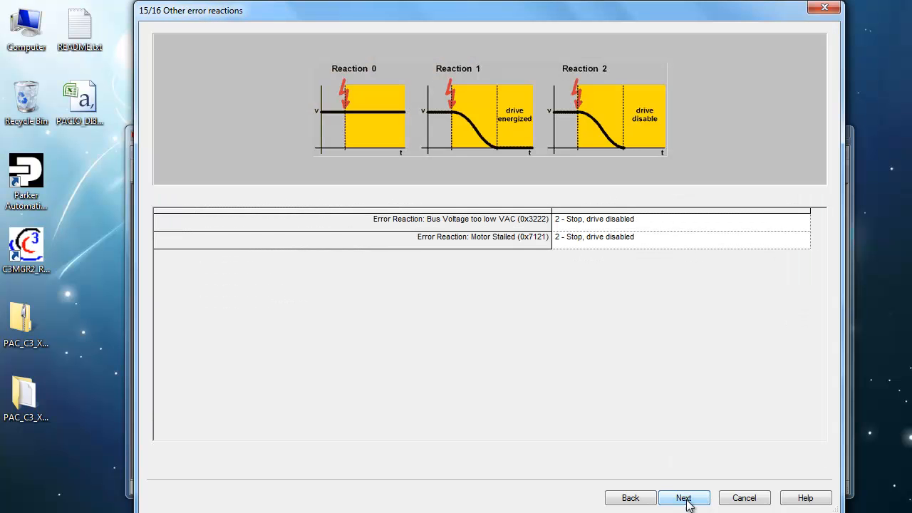
left_click(685, 499)
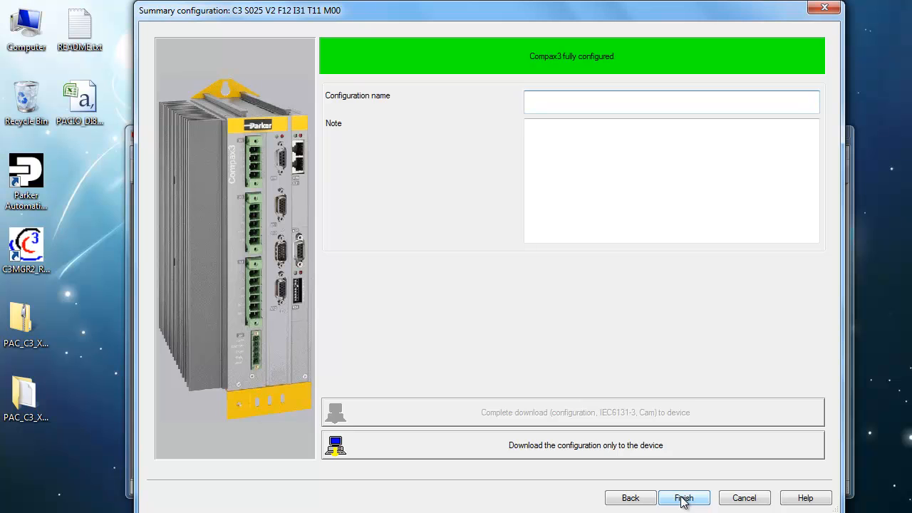
Step: Download only the configuration to the device, disabling the controller, and start device control with the optimization window set to open
left_click(626, 445)
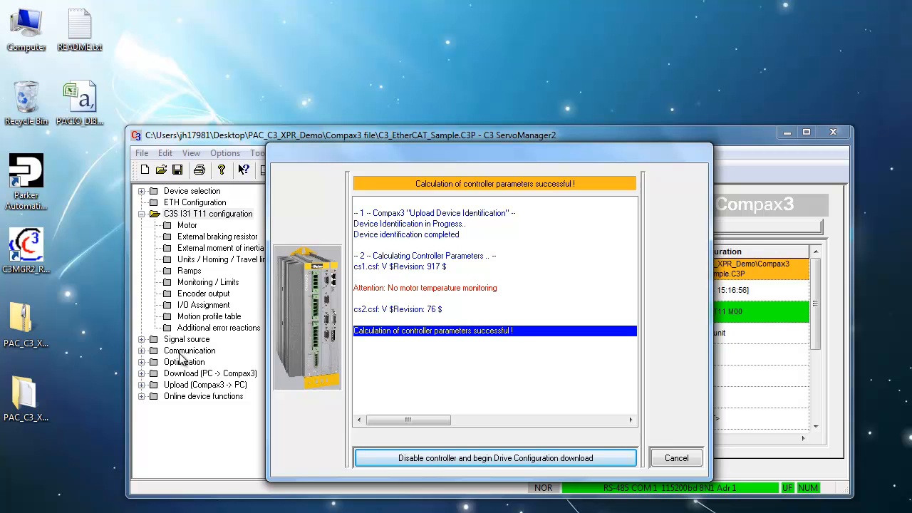
left_click(408, 458)
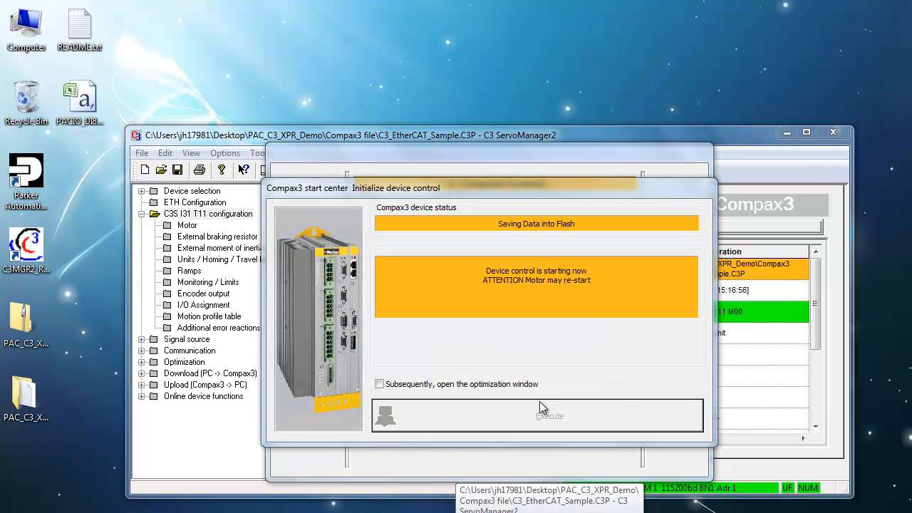
left_click(445, 388)
left_click(481, 414)
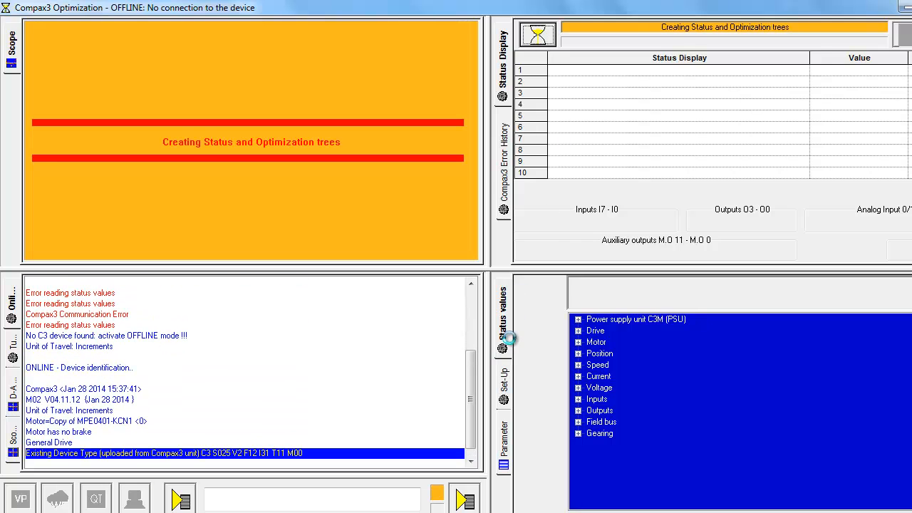
Step: Add Actual position [680.5] and Actual speed [681.9] to the first two status display rows and start cyclic reading
left_click(578, 354)
left_click_drag(613, 376, 574, 71)
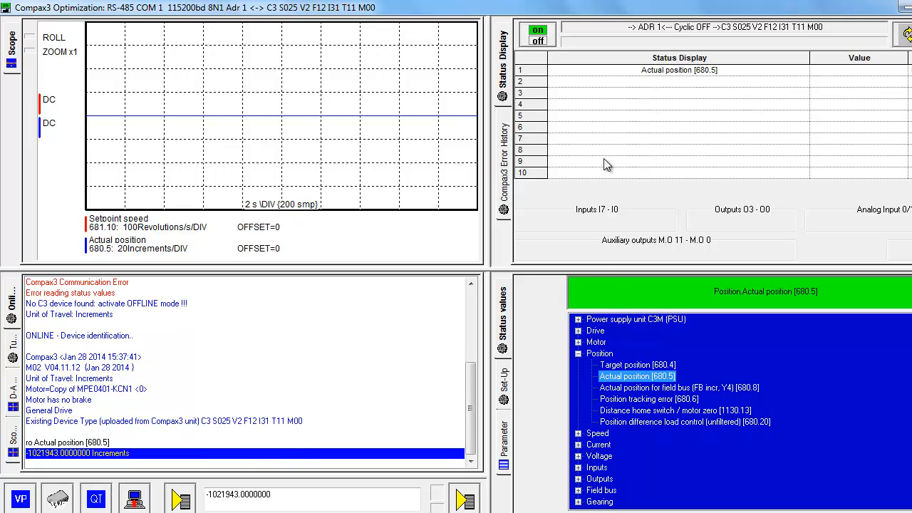
left_click(578, 353)
left_click(578, 365)
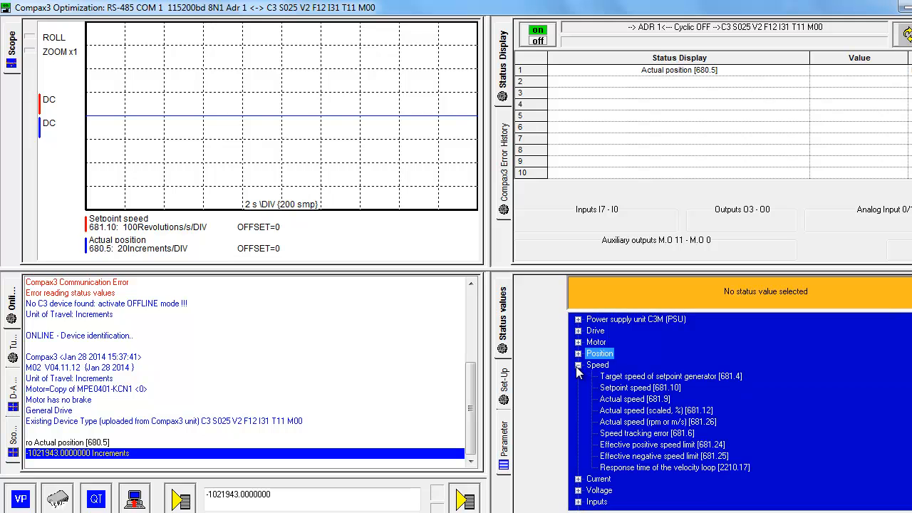
left_click_drag(620, 404, 645, 84)
left_click(902, 35)
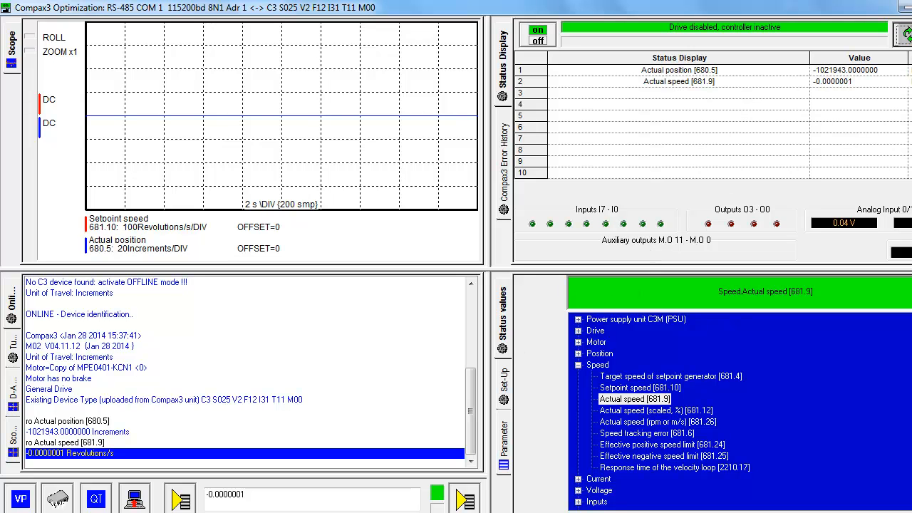
Step: Activate setup mode for the Compax3 and energize the drive
left_click(506, 385)
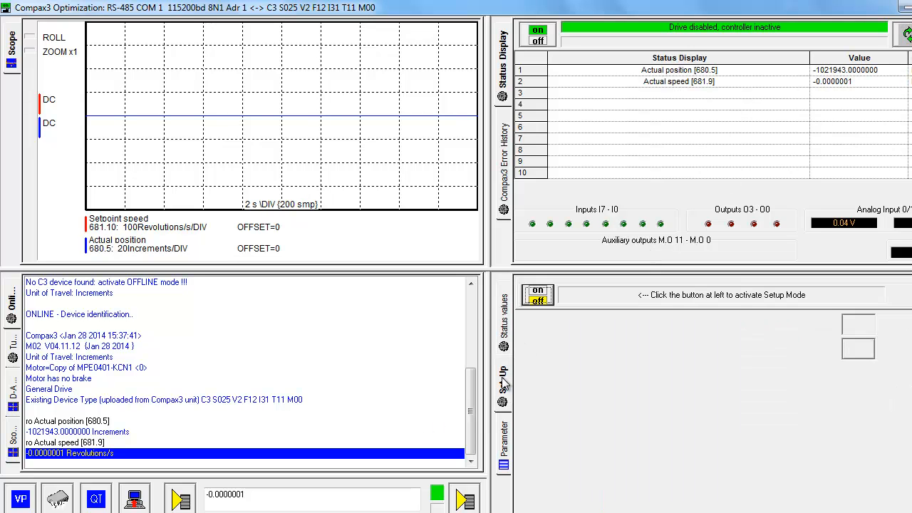
left_click(539, 301)
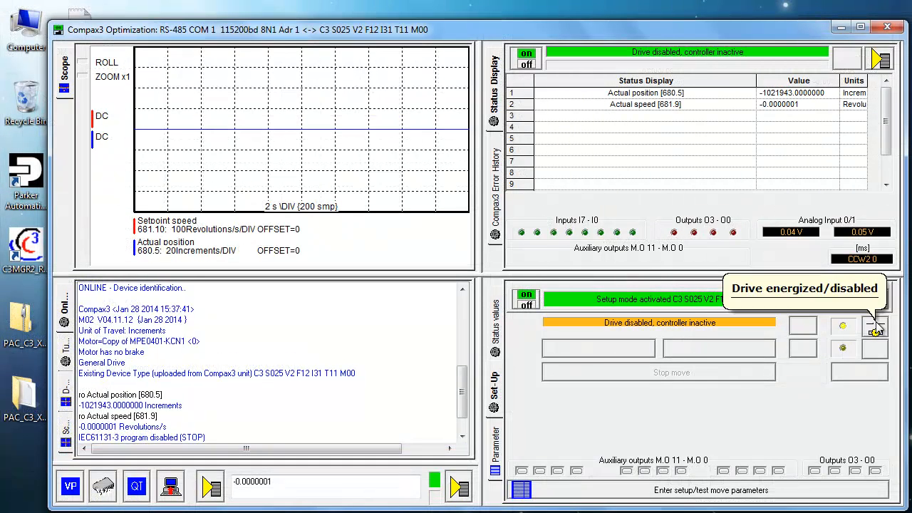
left_click(876, 328)
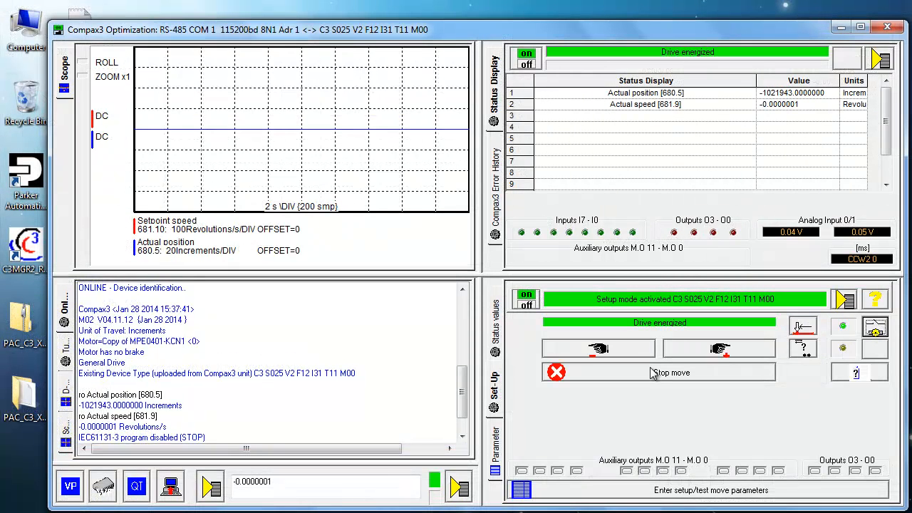
Step: Review the general setup parameters for test moves and accept the existing JOG velocity, acceleration and jerk
left_click(688, 491)
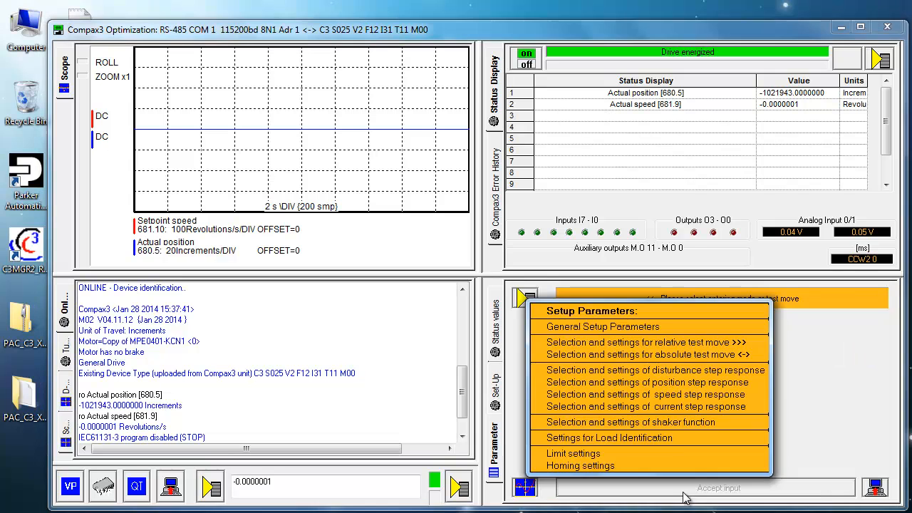
left_click(620, 326)
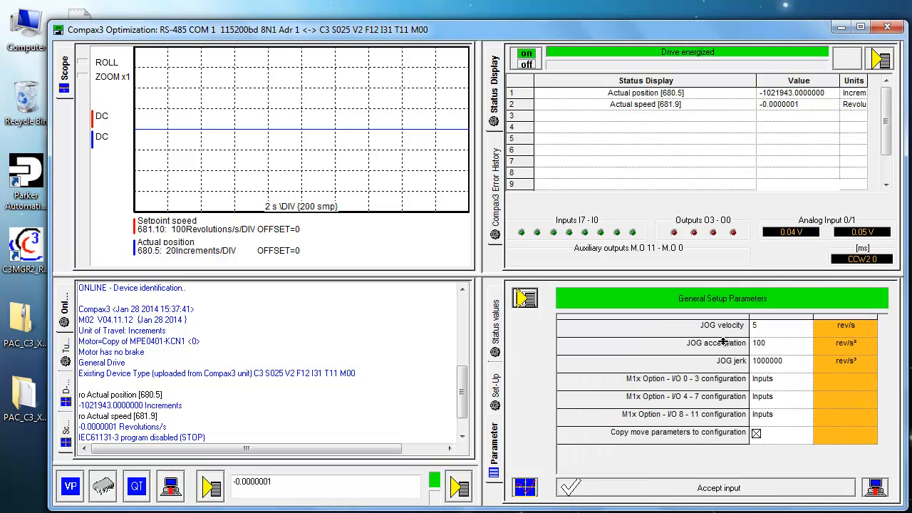
left_click(728, 490)
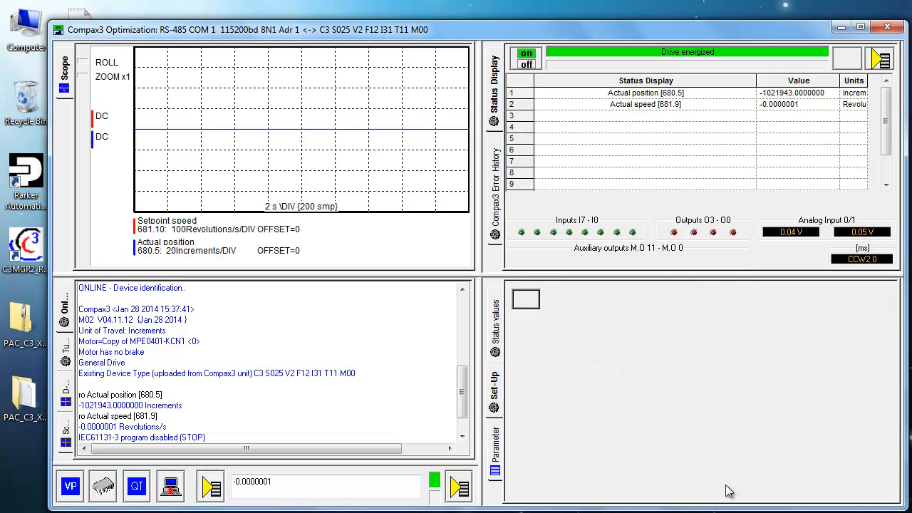
Step: Jog the motor in the positive and negative directions, and deactivate setup mode
left_click(740, 354)
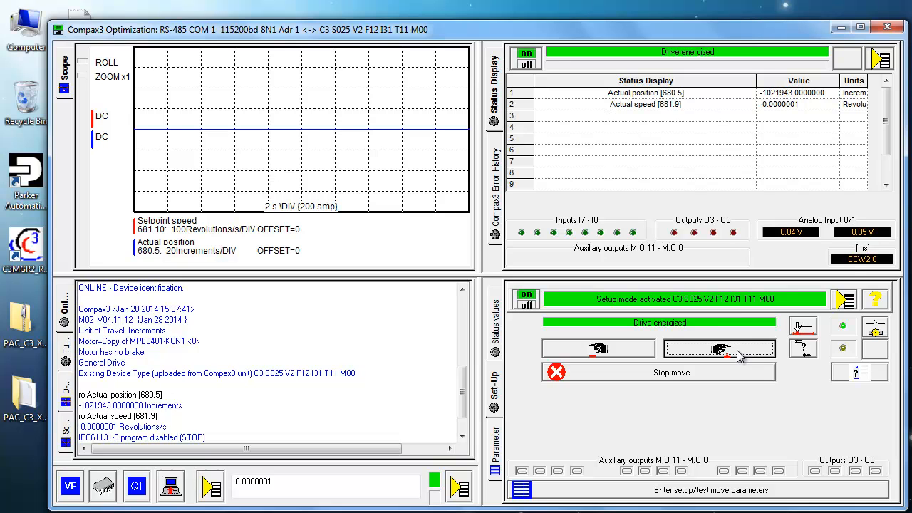
left_click(610, 348)
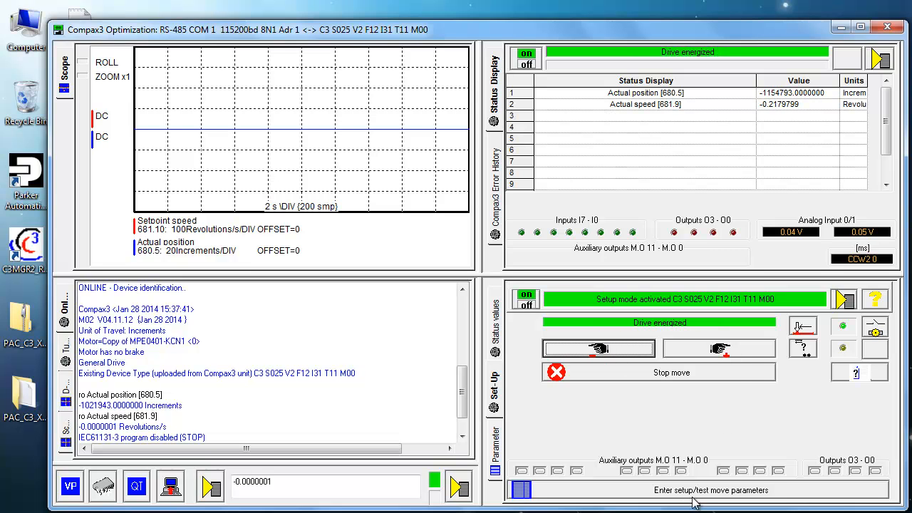
left_click(532, 304)
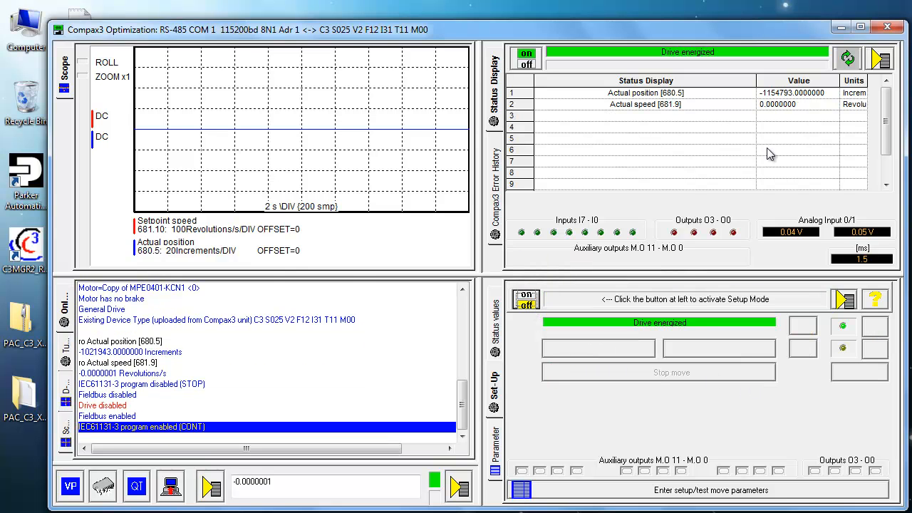
Step: Switch to Parker Automation Manager and open PAC_C3_XPR_sample.project from the desktop's PAC_C3_XPR_Demo folder, under PAC project files
left_click(839, 26)
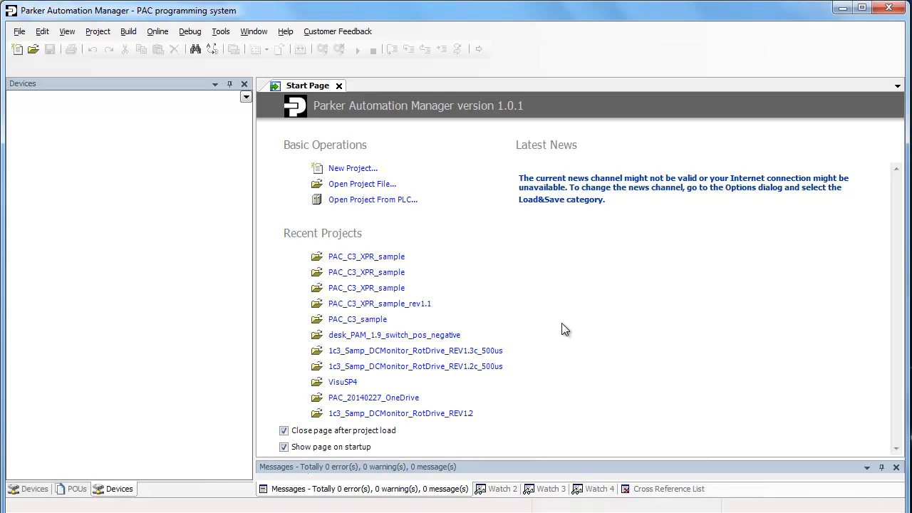
left_click(20, 33)
left_click(26, 64)
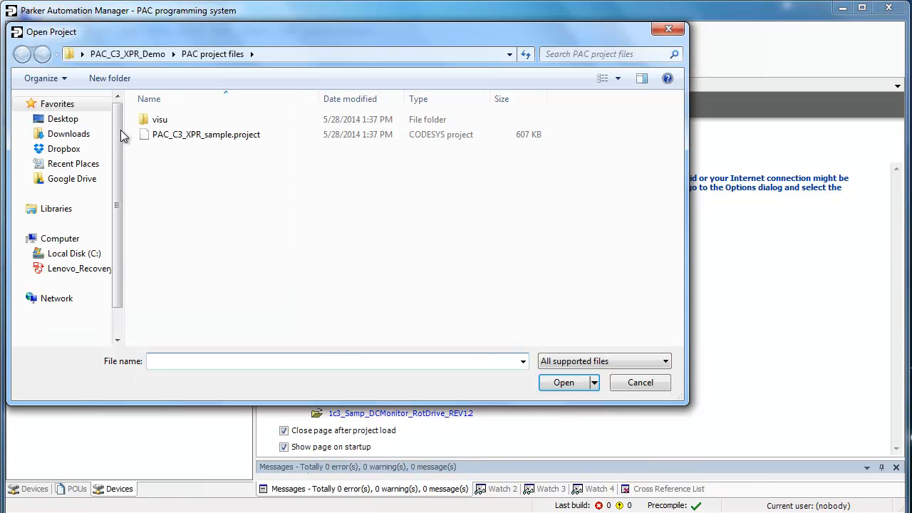
left_click(64, 123)
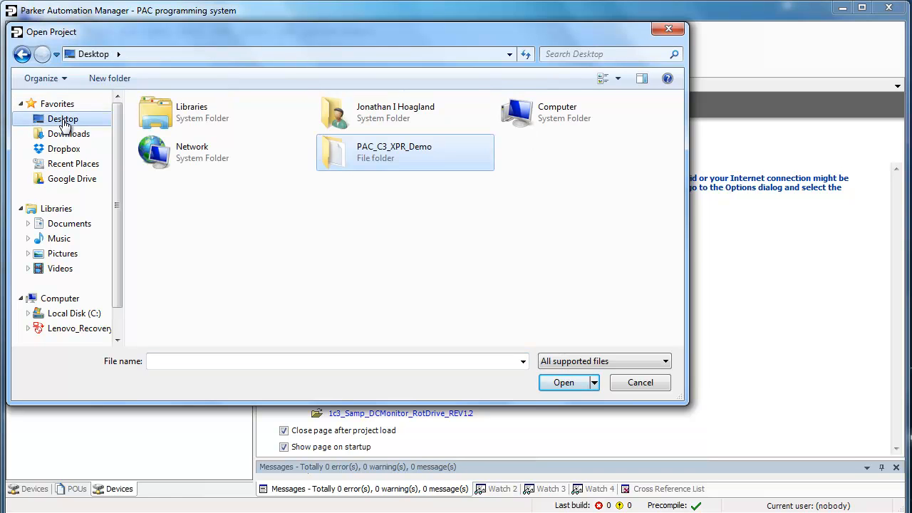
double_click(346, 157)
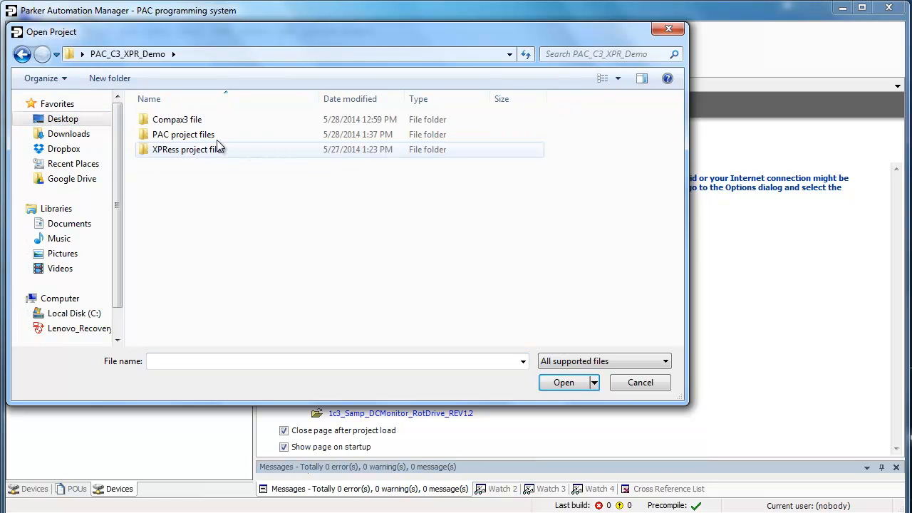
double_click(194, 143)
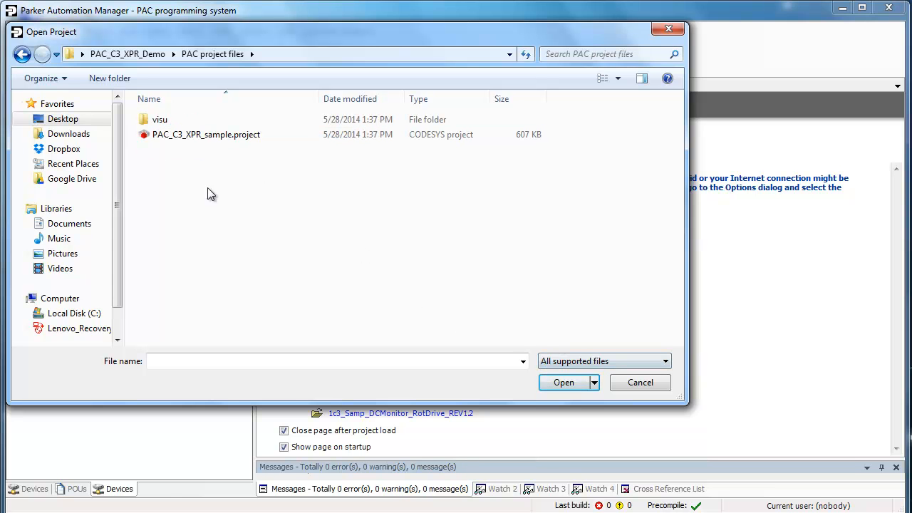
double_click(184, 136)
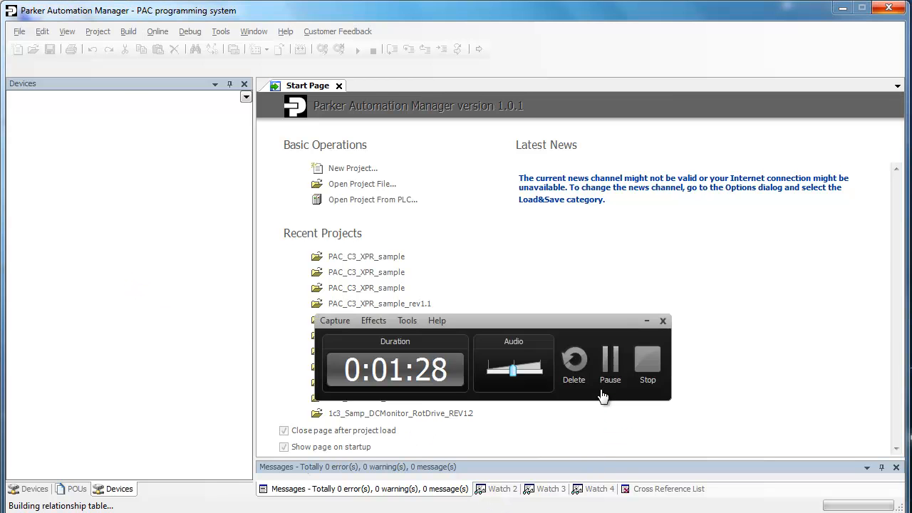
left_click(605, 391)
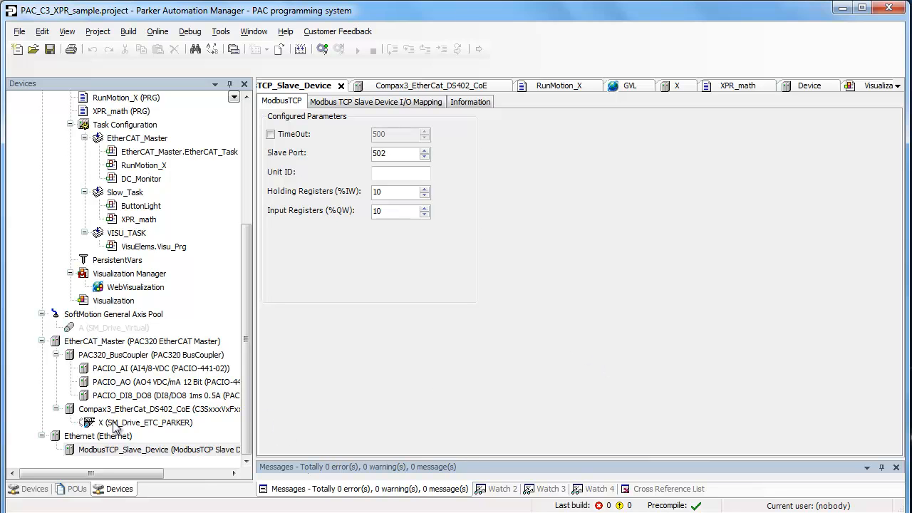
Step: Set the scaling of axis X (SM_Drive_ETC_PARKER) to 10000 increments per motor turn
left_click(94, 424)
double_click(93, 425)
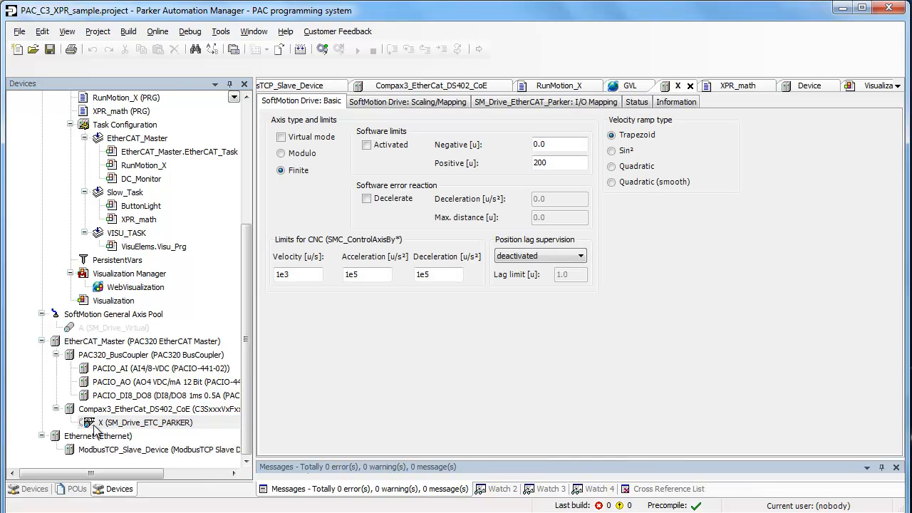
left_click(430, 103)
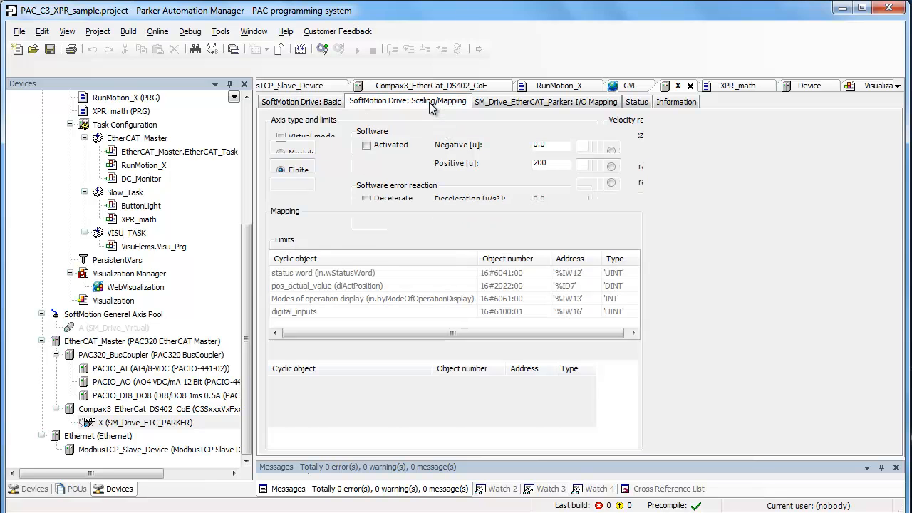
double_click(310, 149)
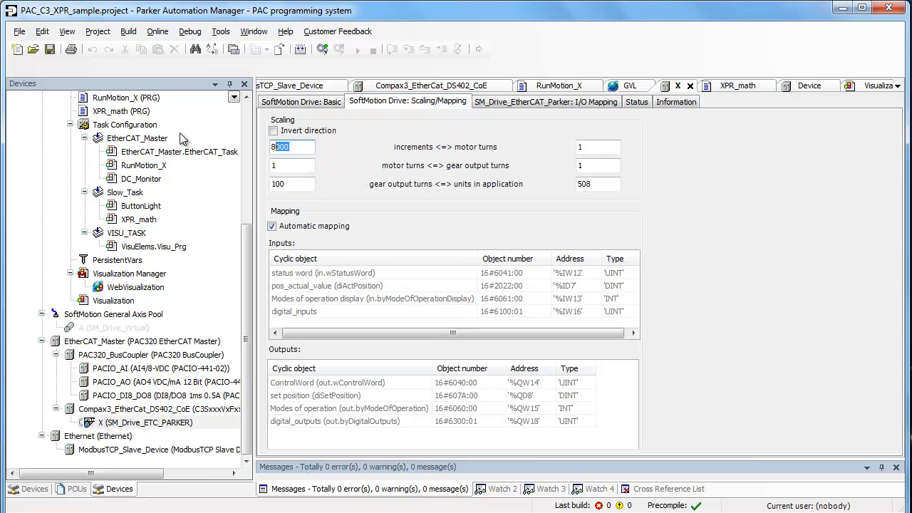
type("1")
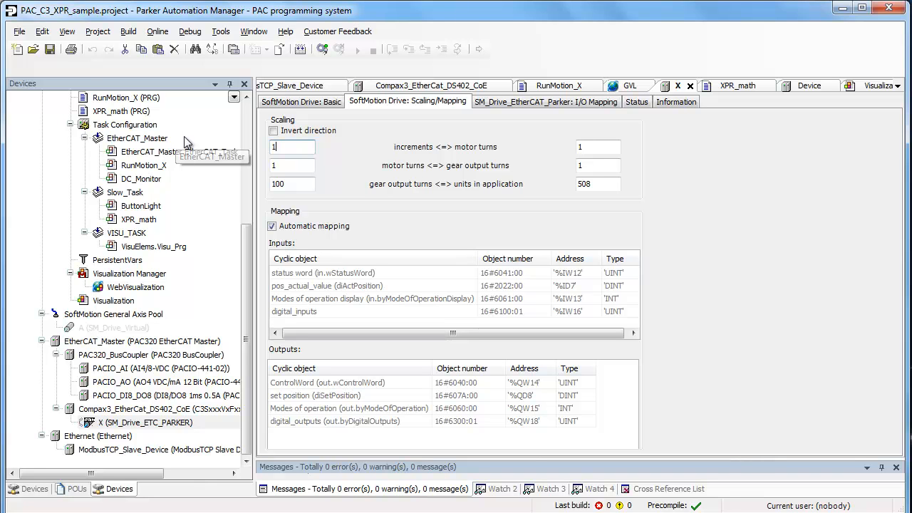
type("000")
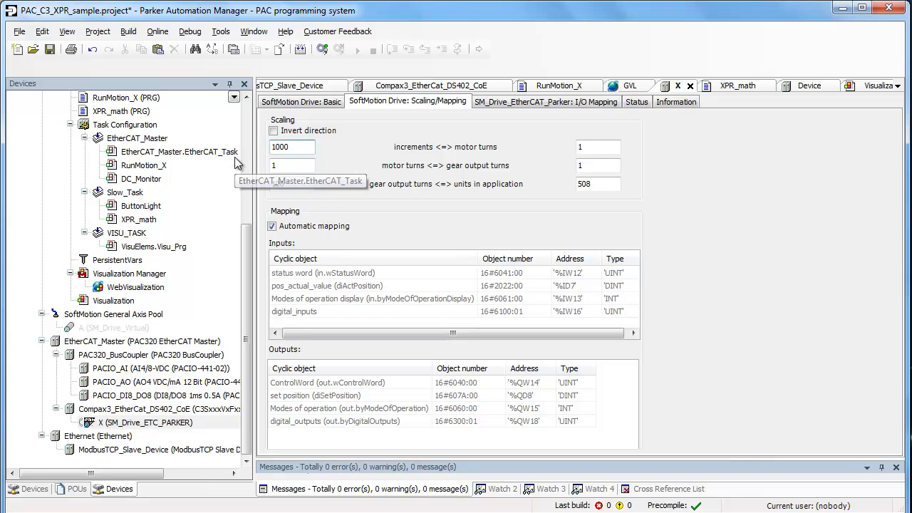
type("0")
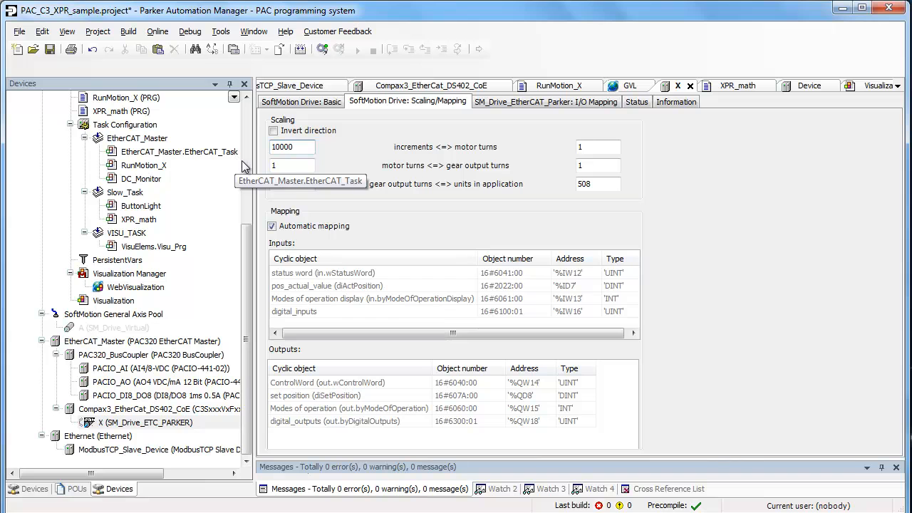
Step: Set axis X's gear output turns to 1 and the matching units in application to 1
left_click(294, 184)
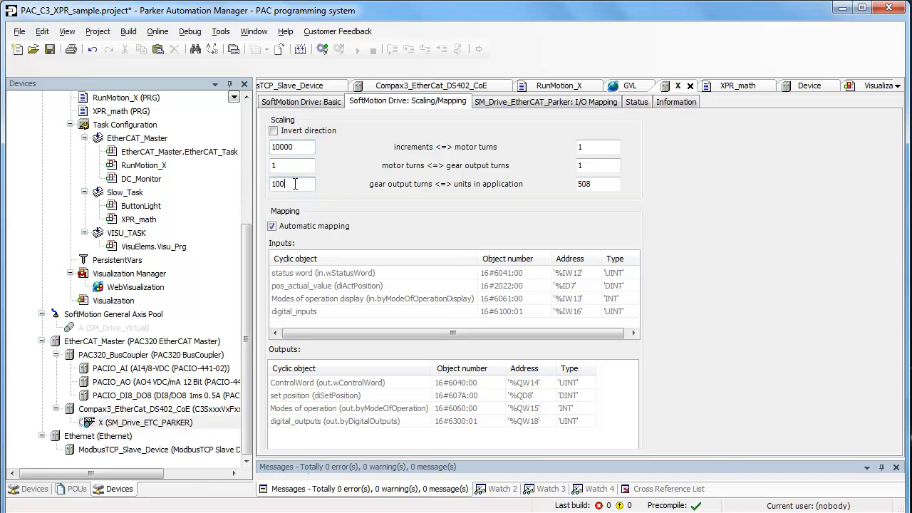
key("BackSpace")
key("BackSpace")
double_click(594, 183)
type("1")
Step: Review axis X's basic type and limit settings, and open the application's GVL global variable list
left_click(318, 104)
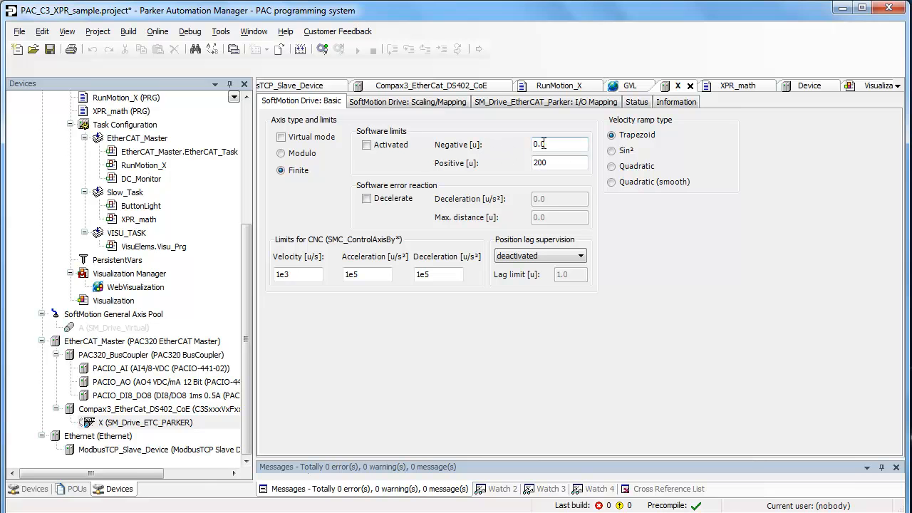
left_click(245, 123)
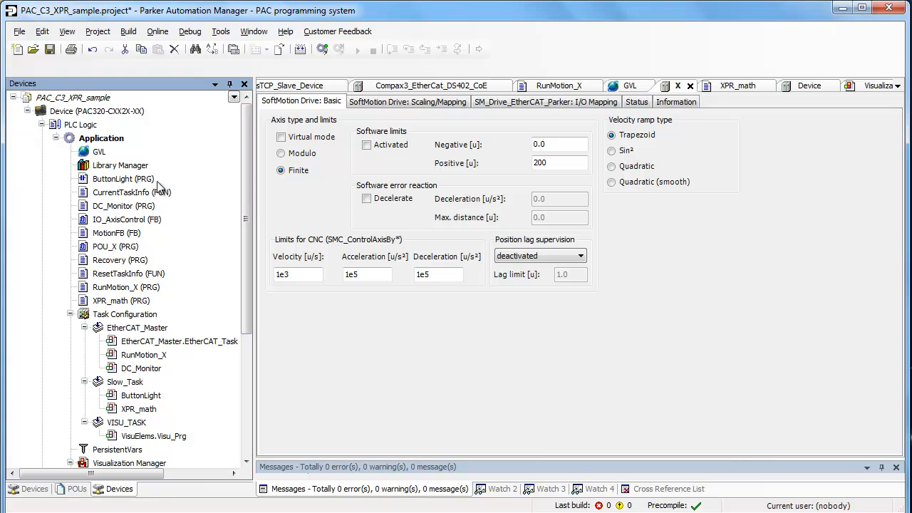
double_click(98, 152)
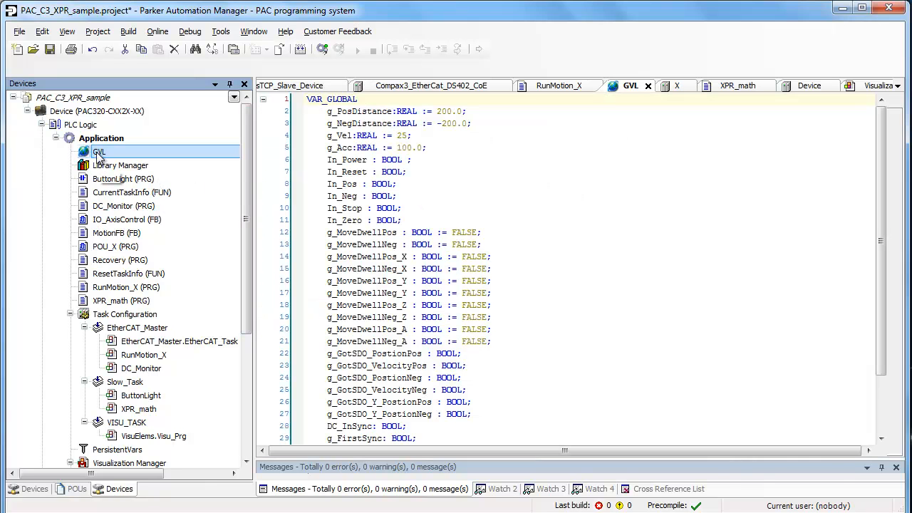
Step: Set the initial value of g_PosDistance to 10.0 in the global variable list
left_click(439, 111)
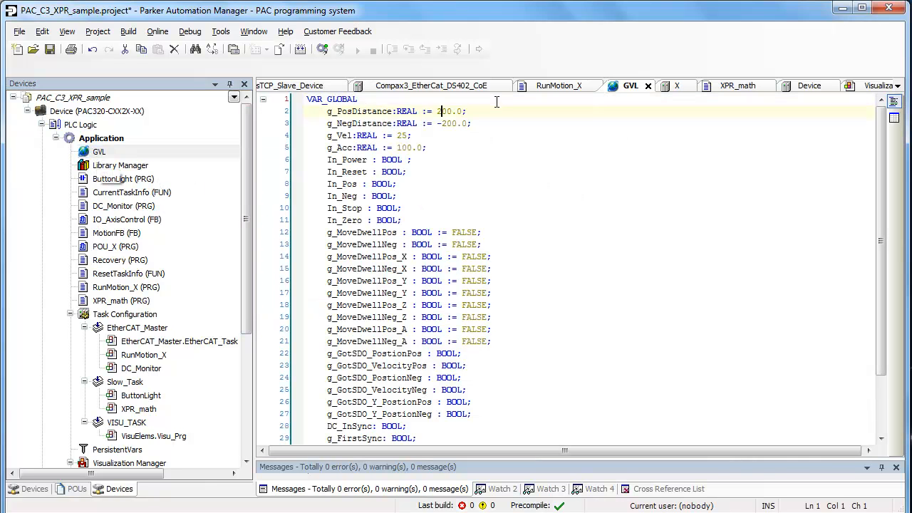
key("Delete")
key("BackSpace")
type("1")
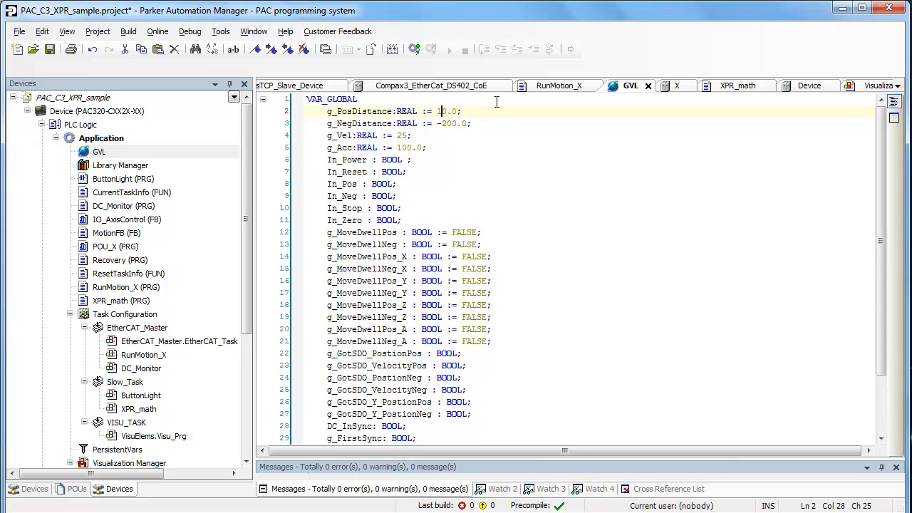
Step: Set the initial value of g_NegDistance to -10.0 and that of g_Vel to 5 in the global variable list
left_click(457, 124)
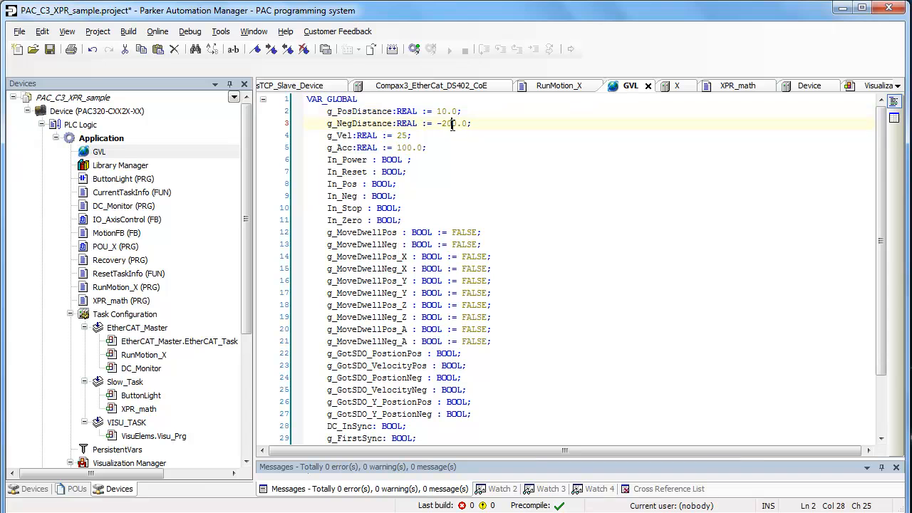
key("BackSpace")
key("BackSpace")
key("BackSpace")
type("10")
left_click(402, 136)
key("BackSpace")
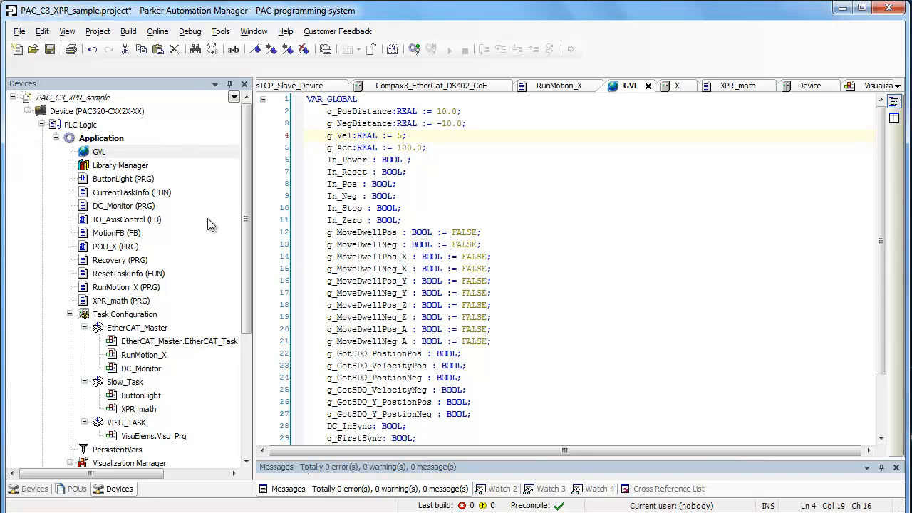
Step: Open the project's Visualization and show the properties of its "Position = %s" rectangle
left_click(246, 196)
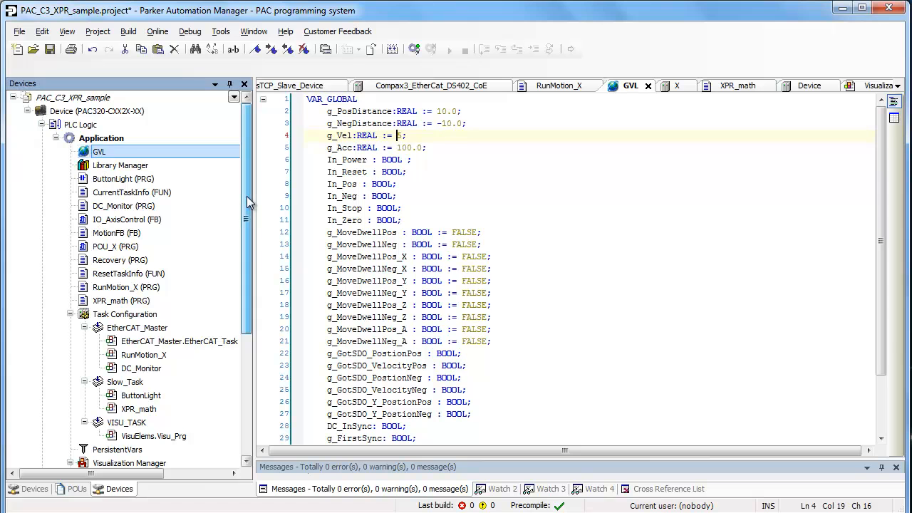
scroll(249, 230, "down", 3)
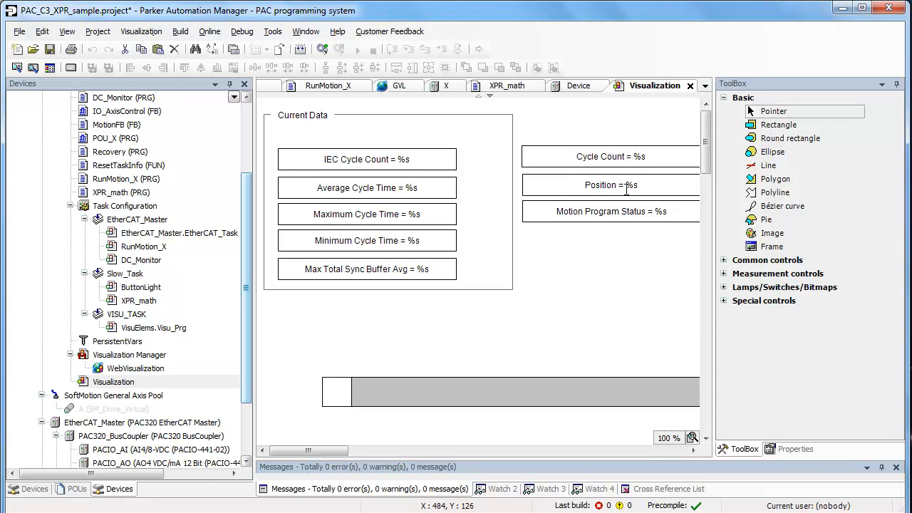
double_click(630, 183)
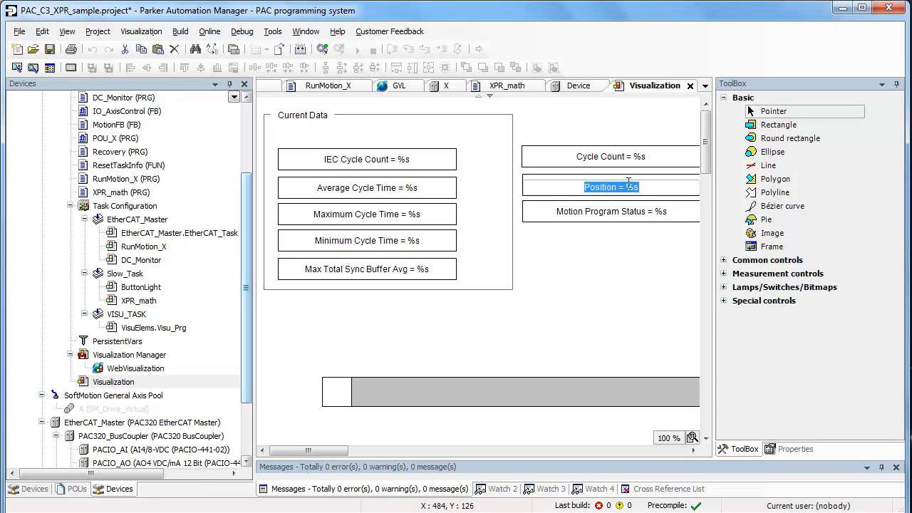
left_click(796, 448)
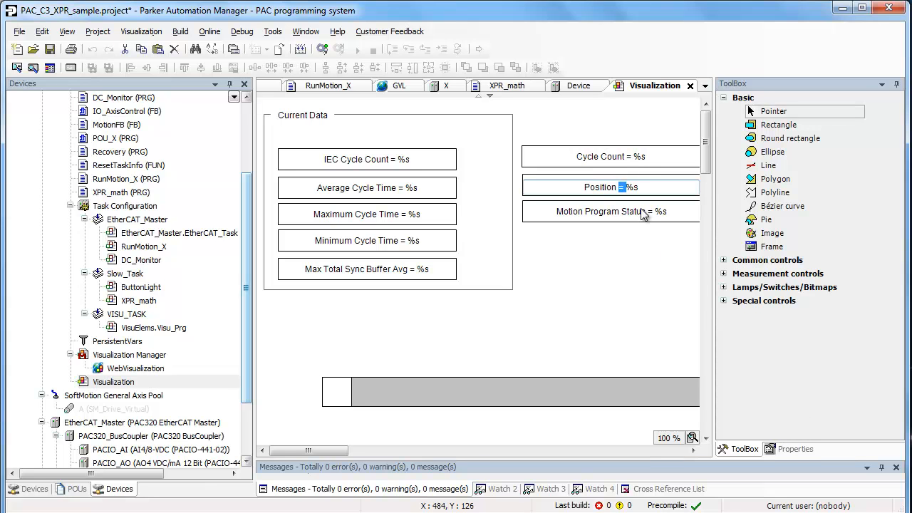
left_click(790, 449)
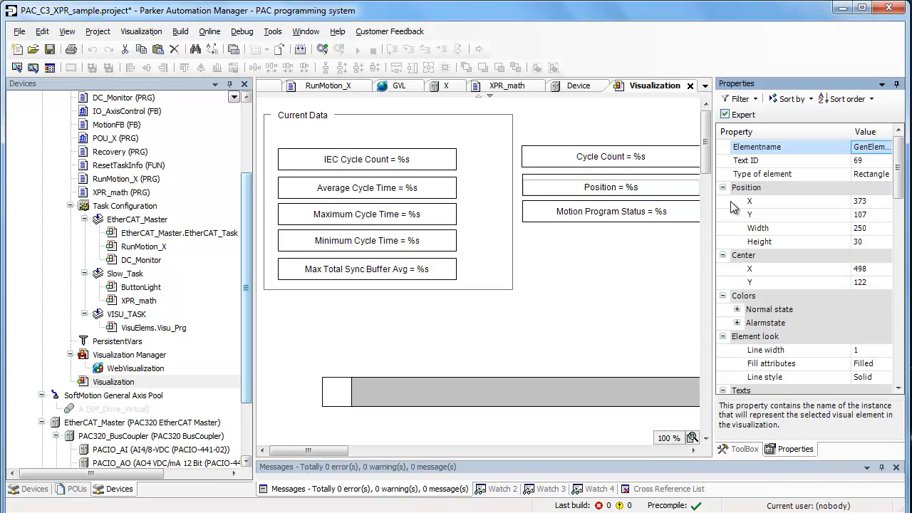
Step: Change the Position rectangle's text variable to (X.diActPosition/10000), widening the properties area to read the values
left_click_drag(714, 201, 638, 203)
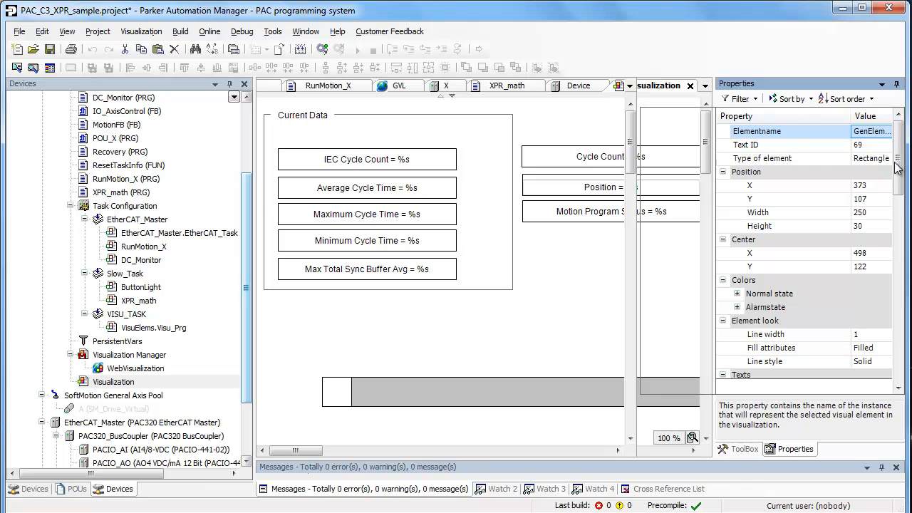
left_click_drag(900, 169, 898, 241)
left_click(791, 311)
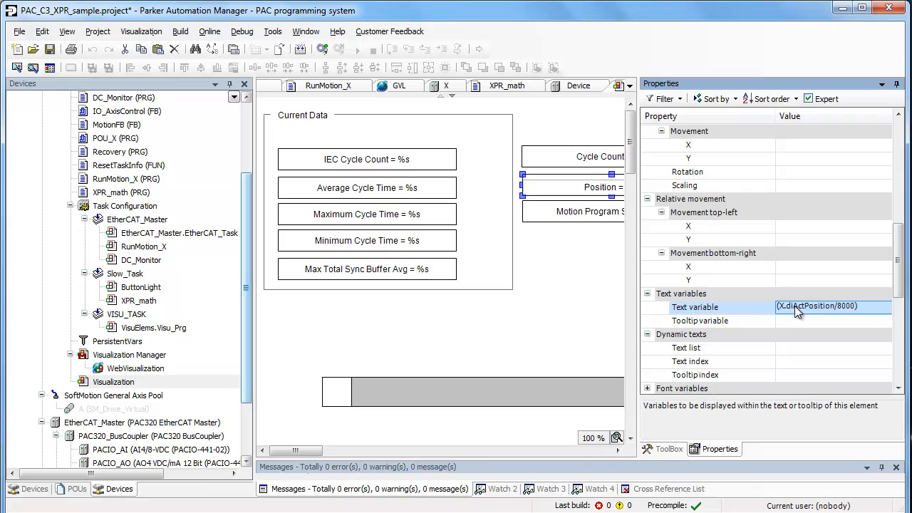
left_click(840, 305)
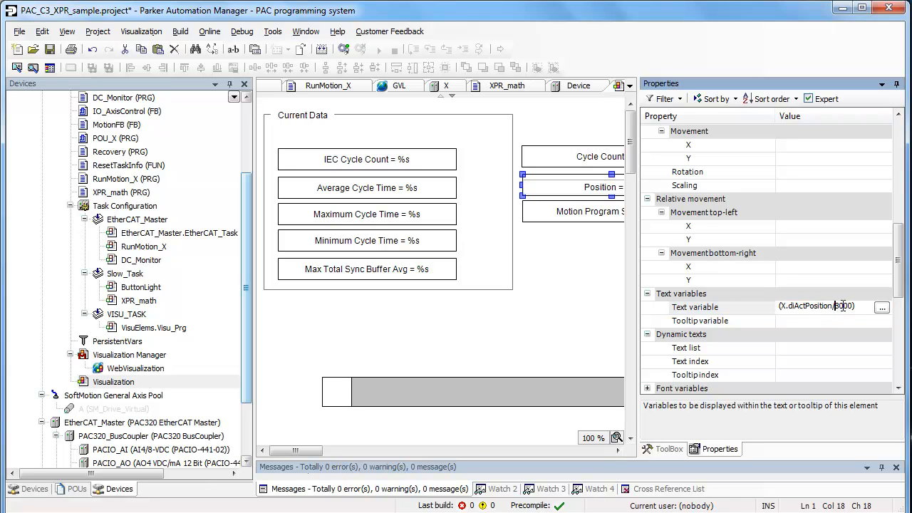
type("10")
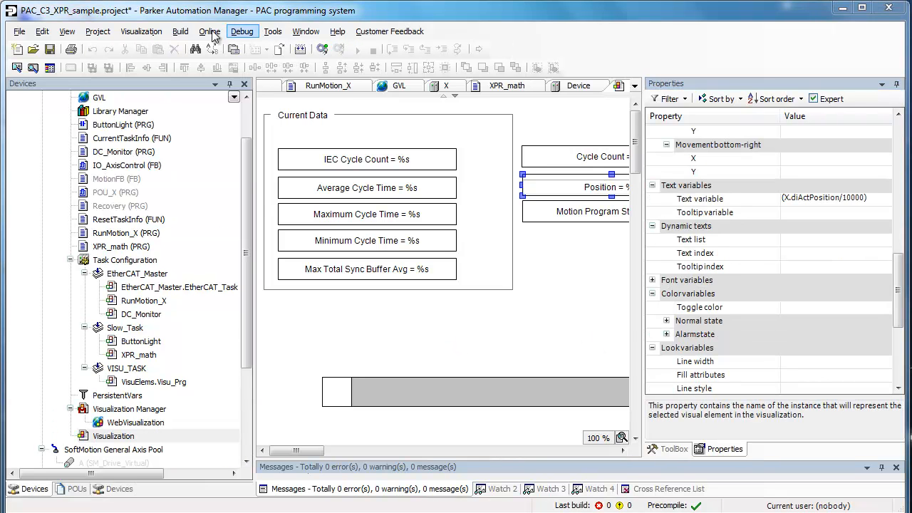
Step: Log in to the controller, creating and downloading the application to it, and start the application
left_click(211, 33)
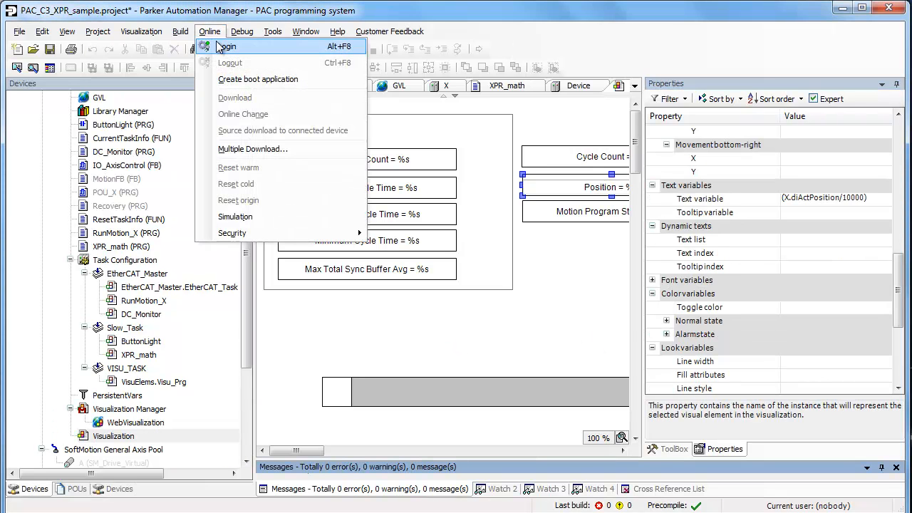
left_click(221, 47)
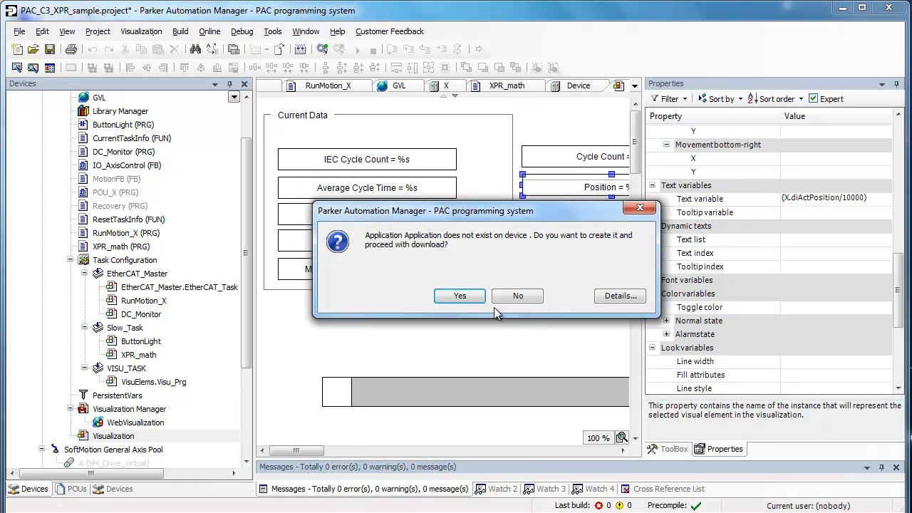
left_click(461, 294)
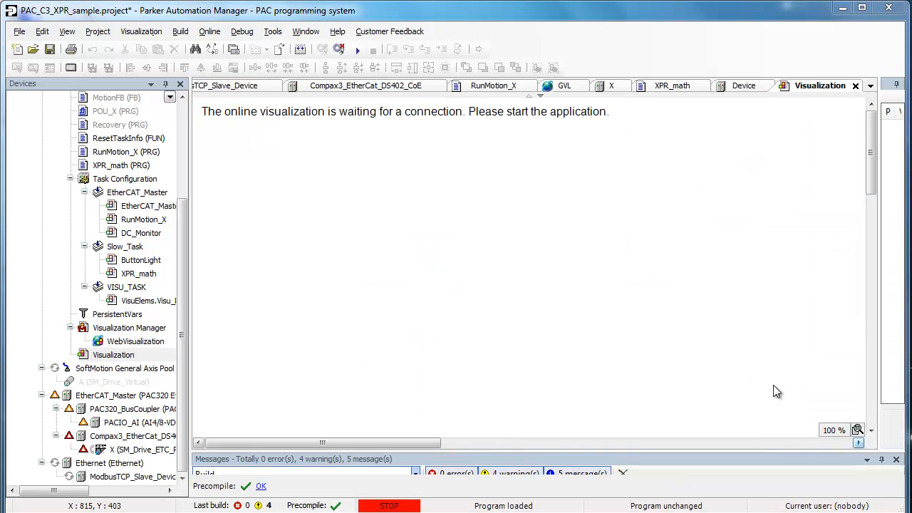
left_click(359, 51)
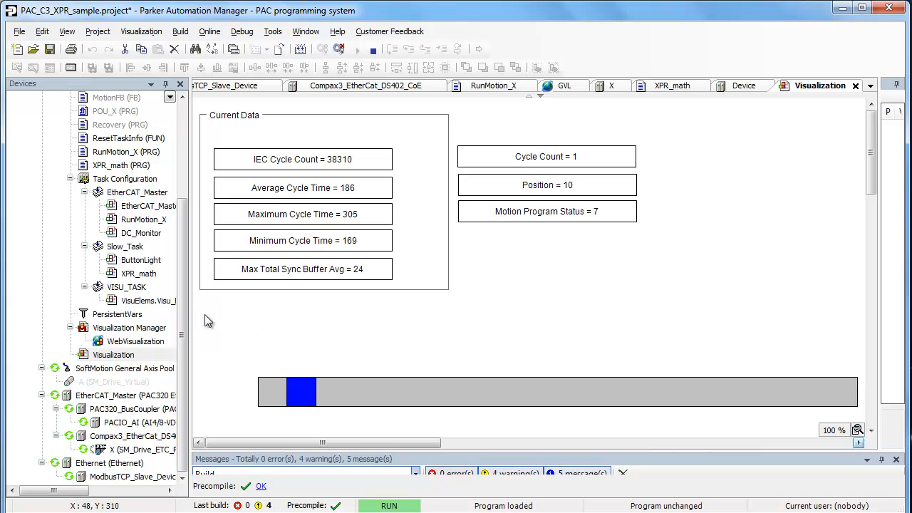
Step: Open the RunMotion_X program in the running application and enlarge its code area over the variable list
left_click_drag(182, 286, 183, 268)
double_click(129, 181)
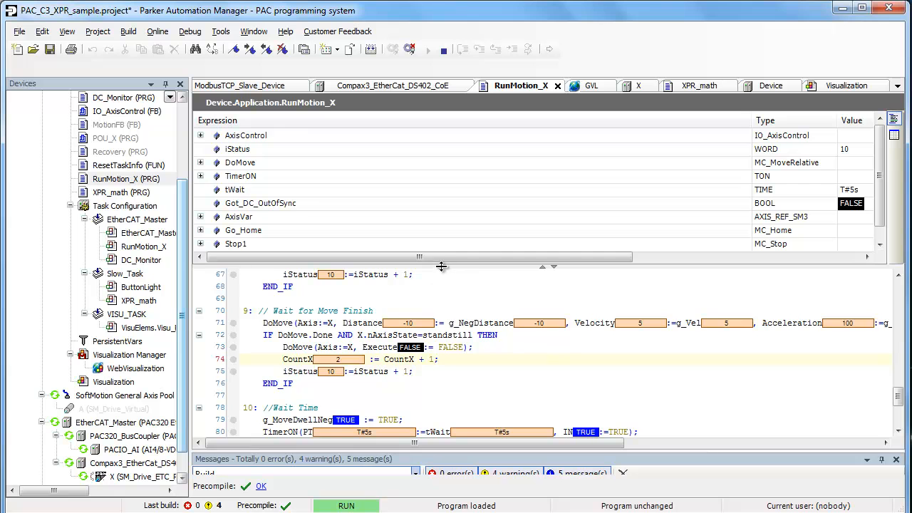
left_click_drag(441, 264, 457, 124)
left_click(542, 283)
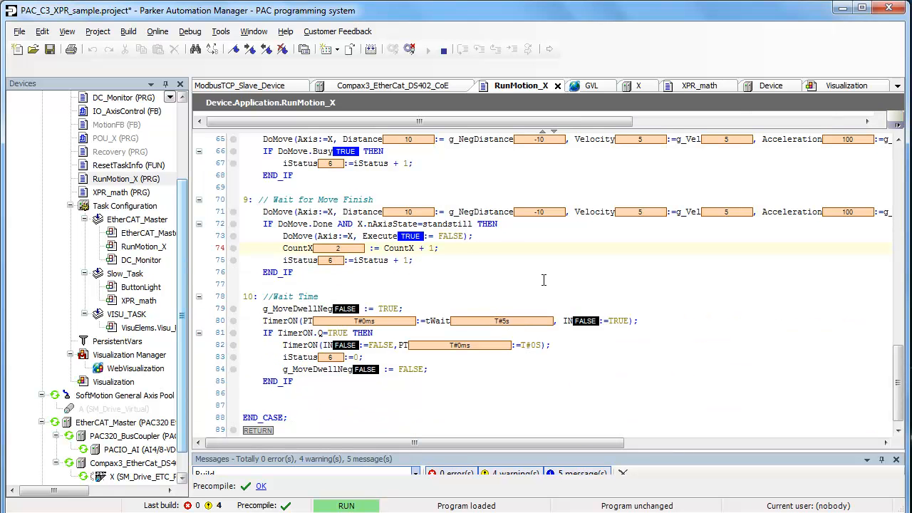
Step: Examine RunMotion_X's iStatus CASE sequence online, from the initial wait, drive enable and homing through the positive and negative moves and dwells
scroll(542, 285, "up", 12)
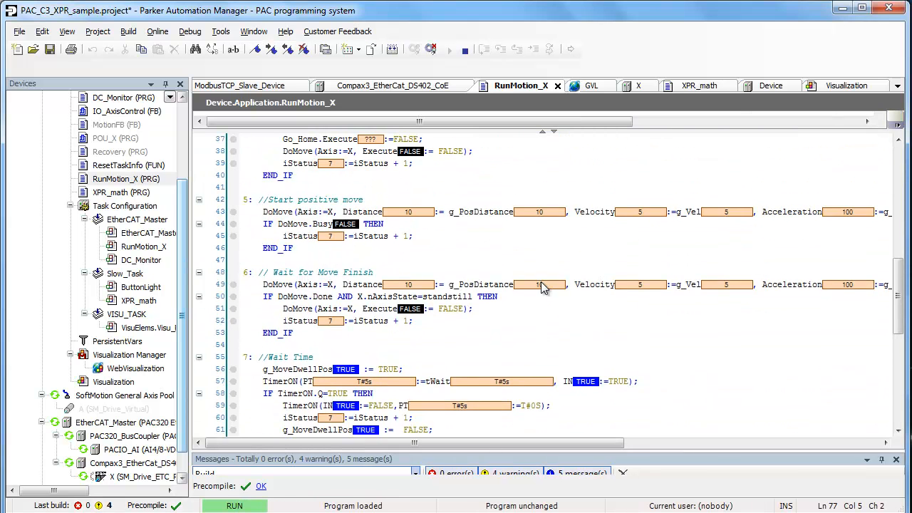
scroll(542, 285, "up", 9)
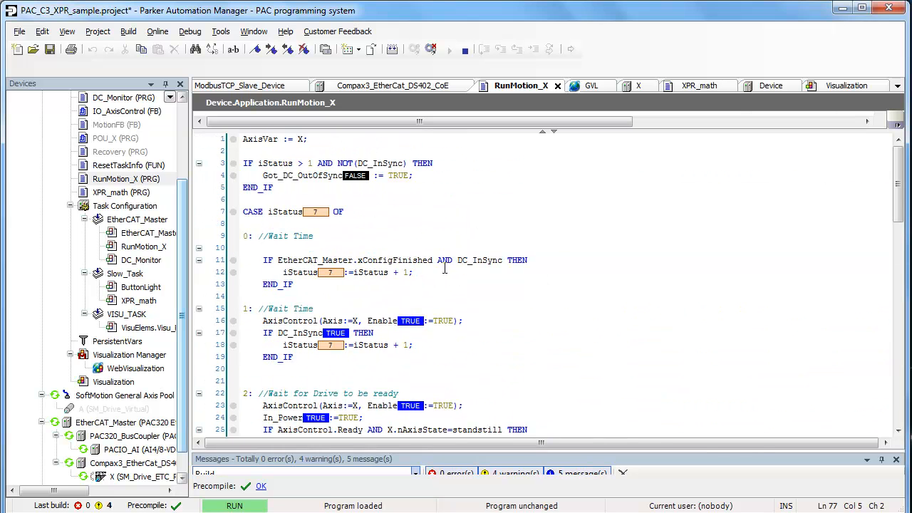
scroll(506, 302, "down", 5)
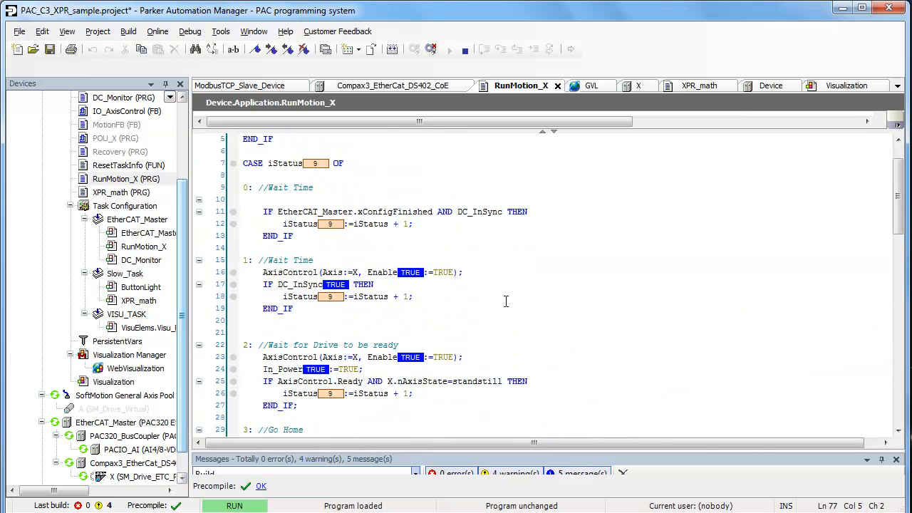
scroll(506, 302, "down", 2)
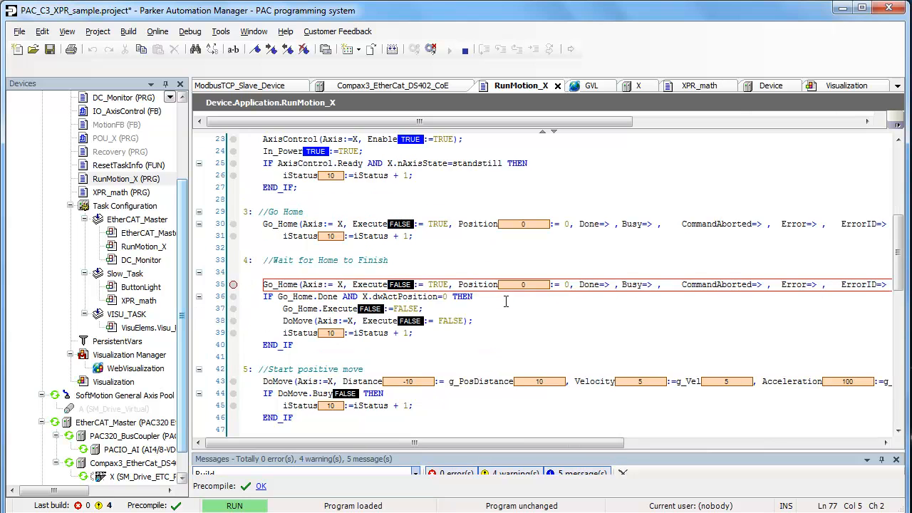
scroll(506, 301, "down", 3)
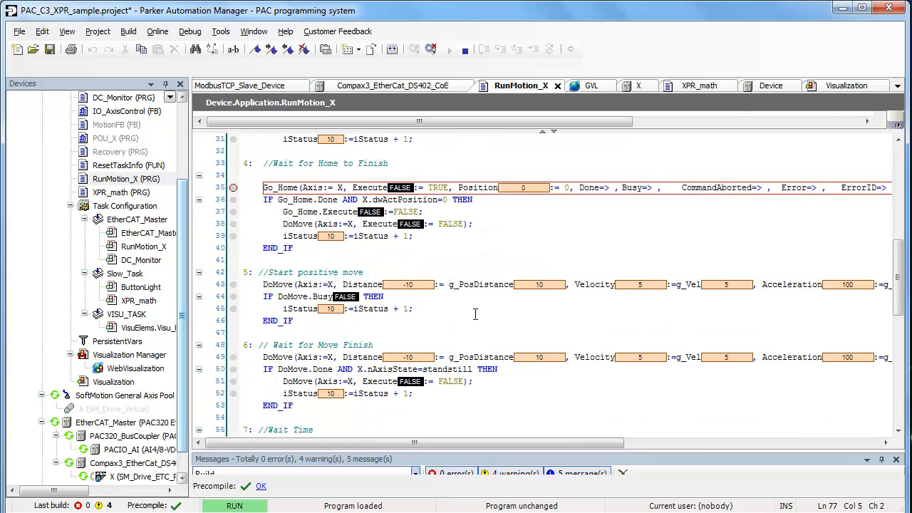
scroll(470, 309, "down", 4)
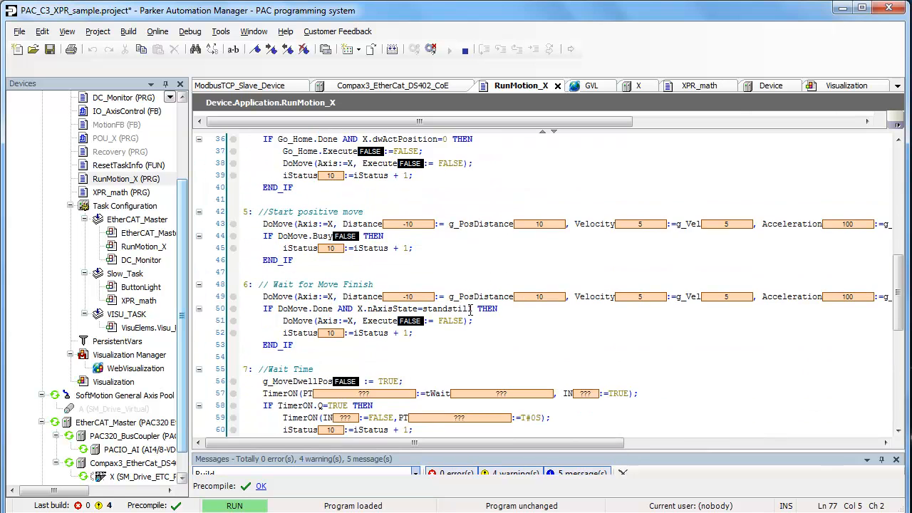
scroll(471, 309, "down", 1)
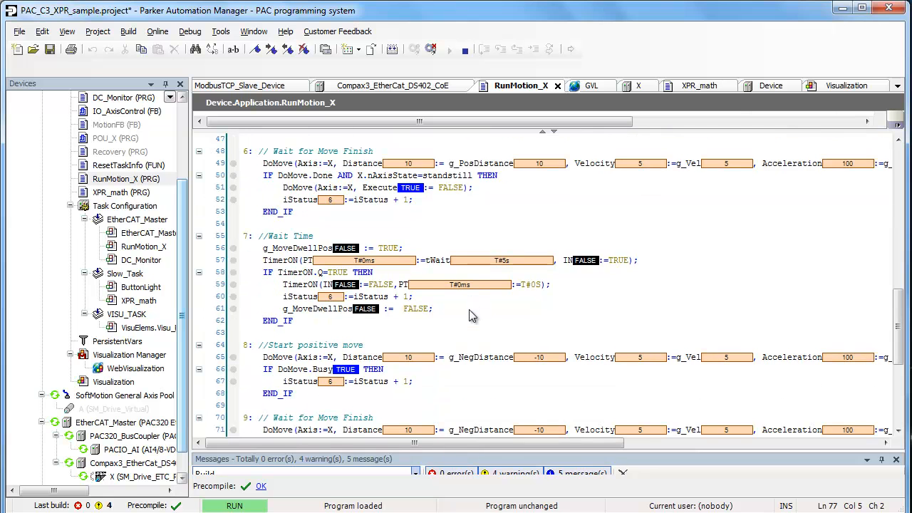
scroll(508, 327, "down", 2)
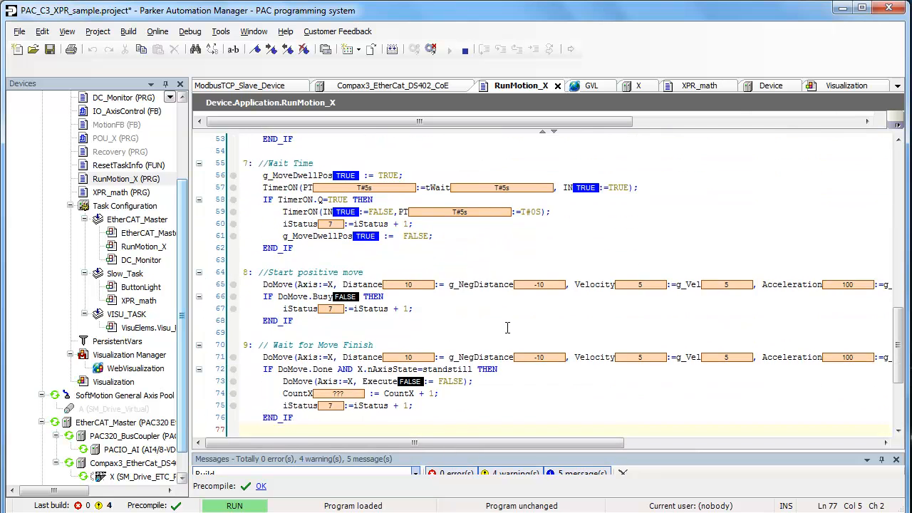
scroll(508, 327, "down", 2)
scroll(507, 327, "down", 1)
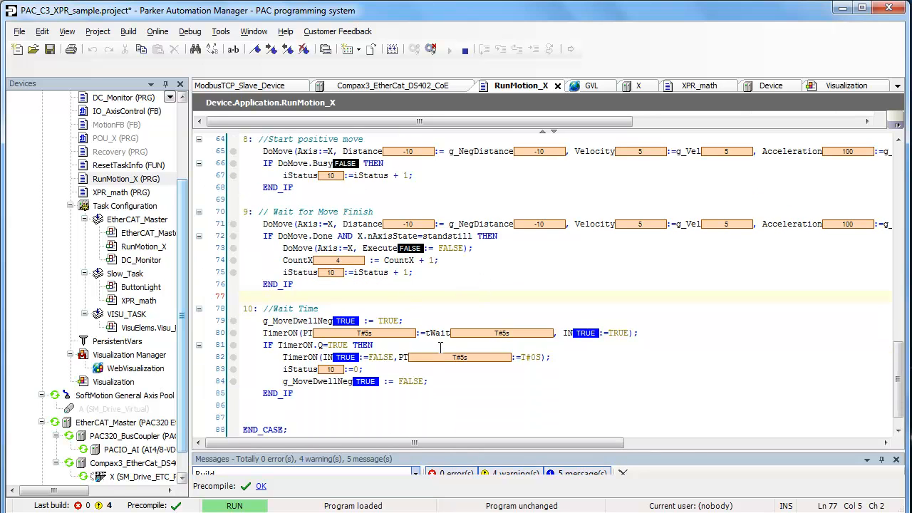
scroll(441, 349, "down", 1)
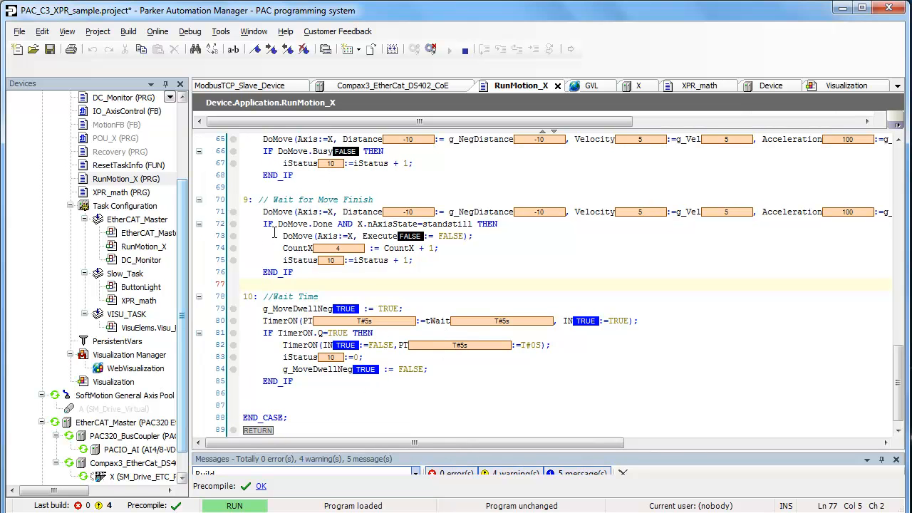
scroll(184, 171, "up", 1)
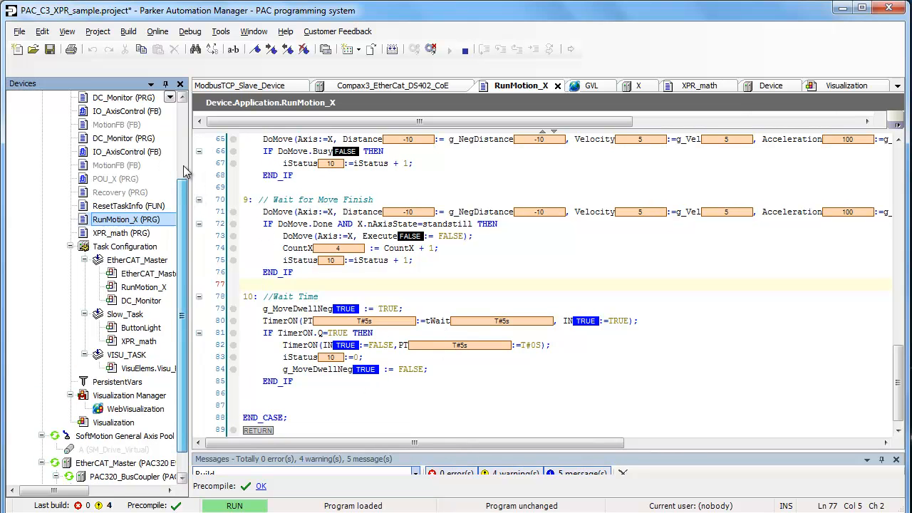
scroll(185, 170, "up", 3)
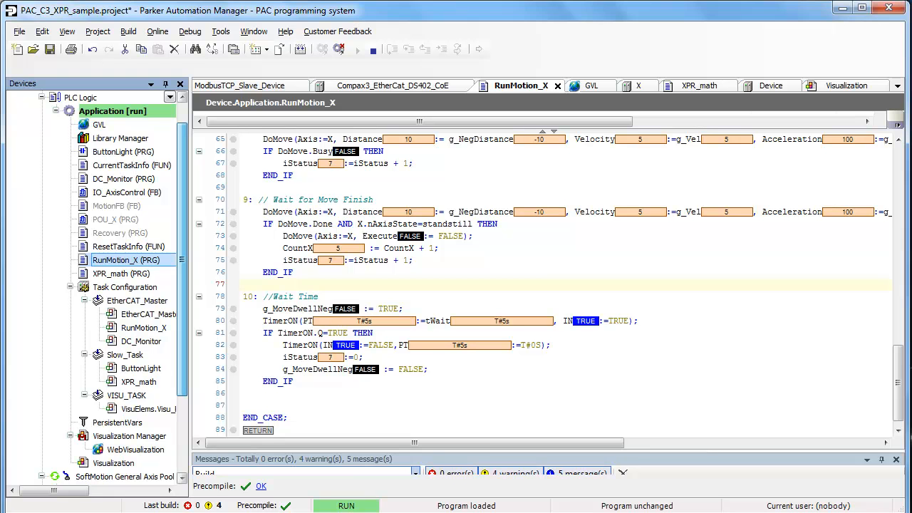
Step: Switch to the Parker FAQ site's PAC quick start page in Internet Explorer and look over its PAC training videos list
left_click(108, 512)
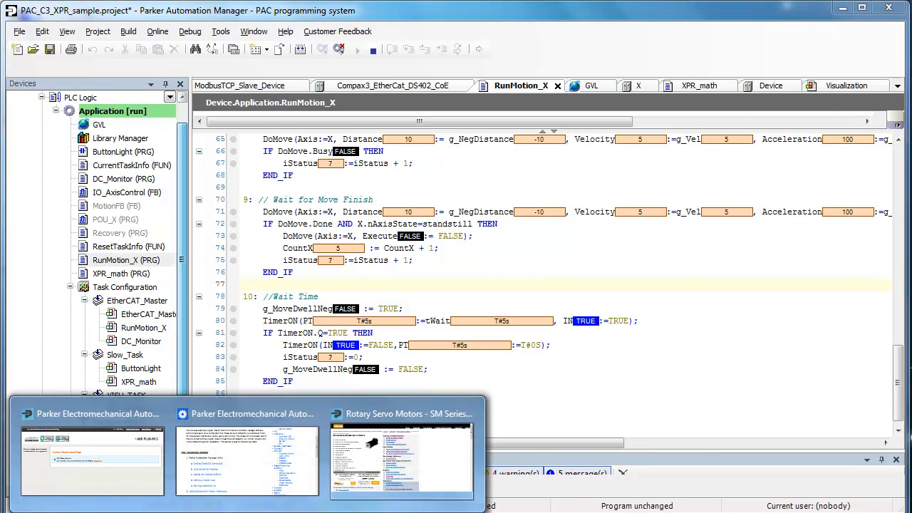
left_click(244, 459)
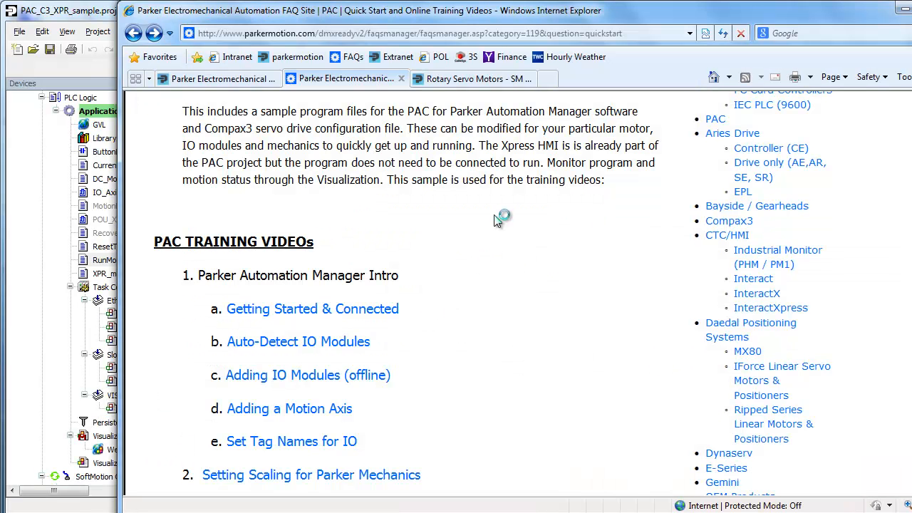
scroll(430, 203, "down", 1)
scroll(429, 201, "down", 4)
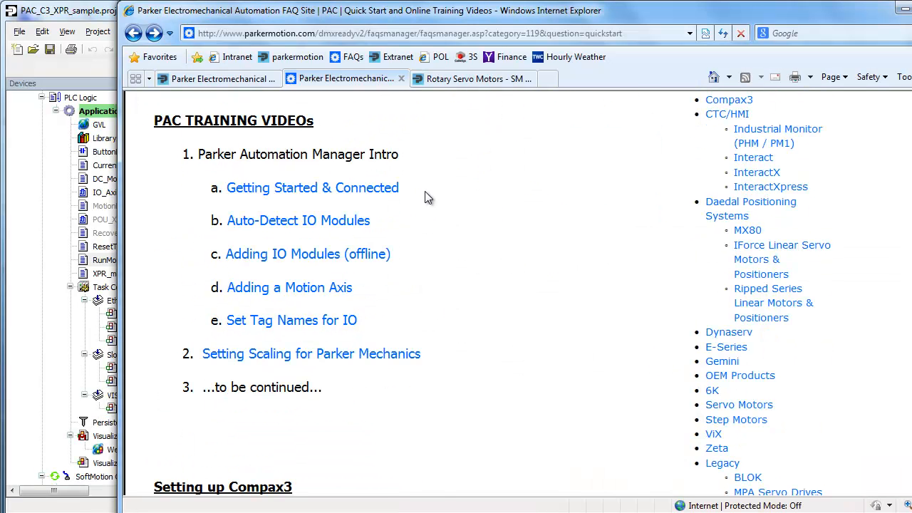